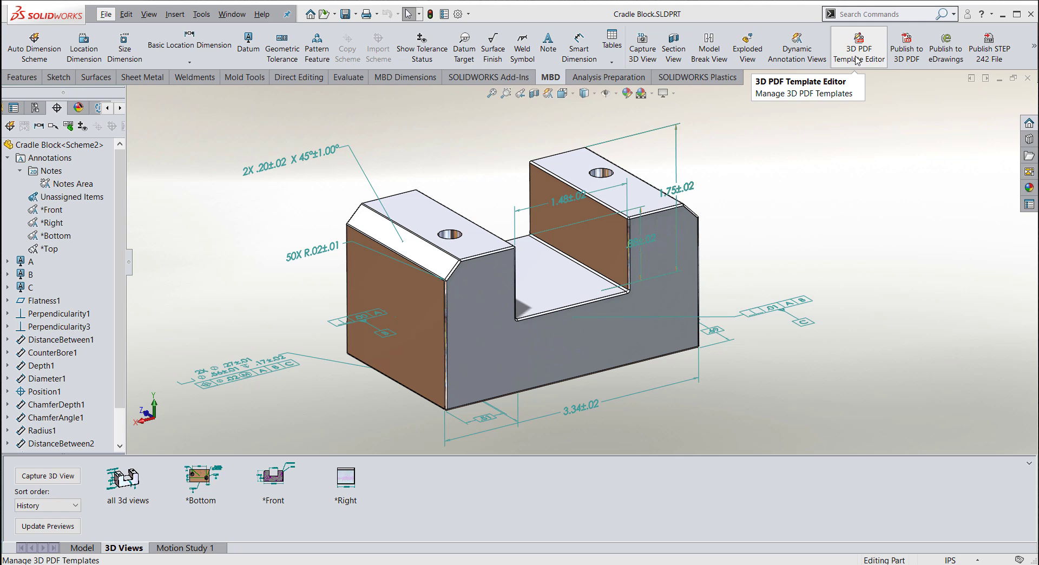
# - Open the template_bom_independentviewports theme in the 3D PDF Template Editor
pyautogui.click(857, 60)
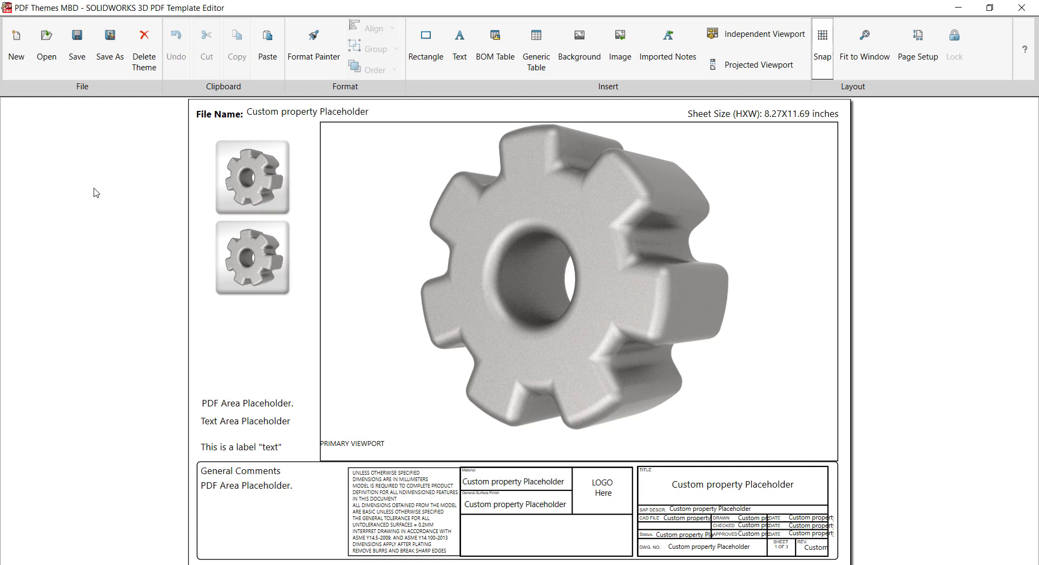
pyautogui.click(47, 44)
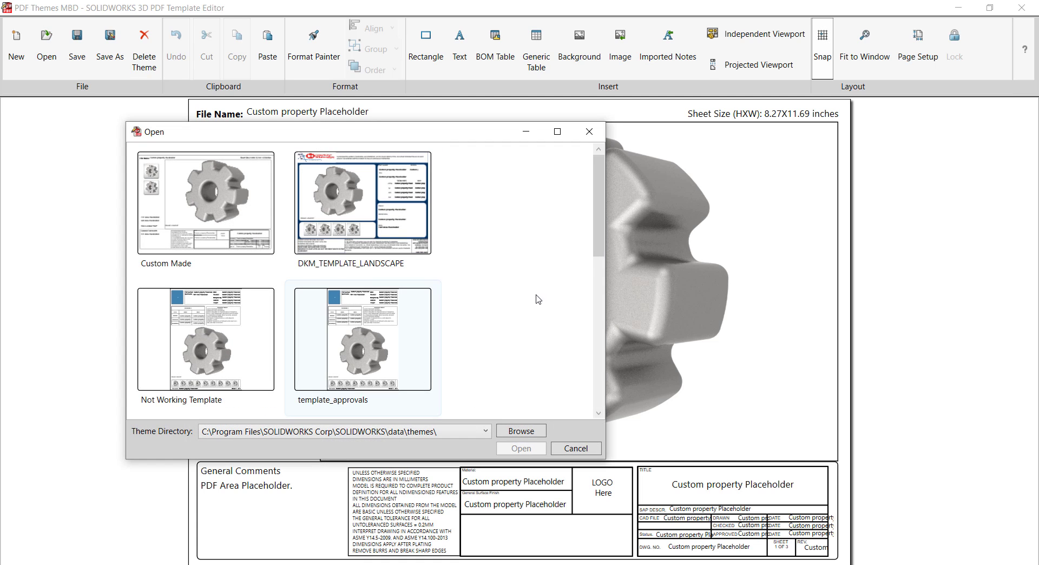
pyautogui.moveTo(599, 223); pyautogui.dragTo(610, 312)
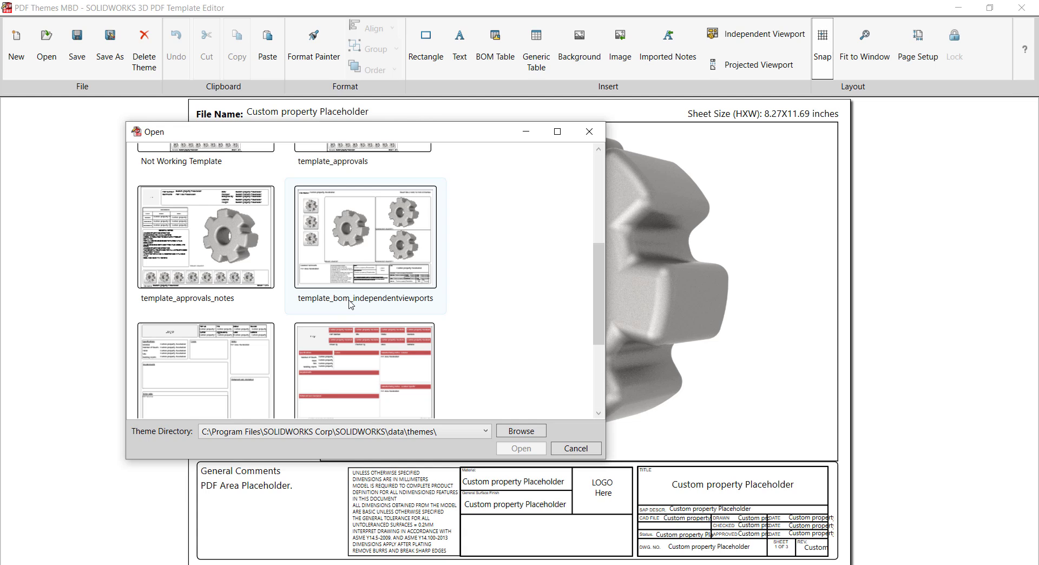
pyautogui.click(365, 266)
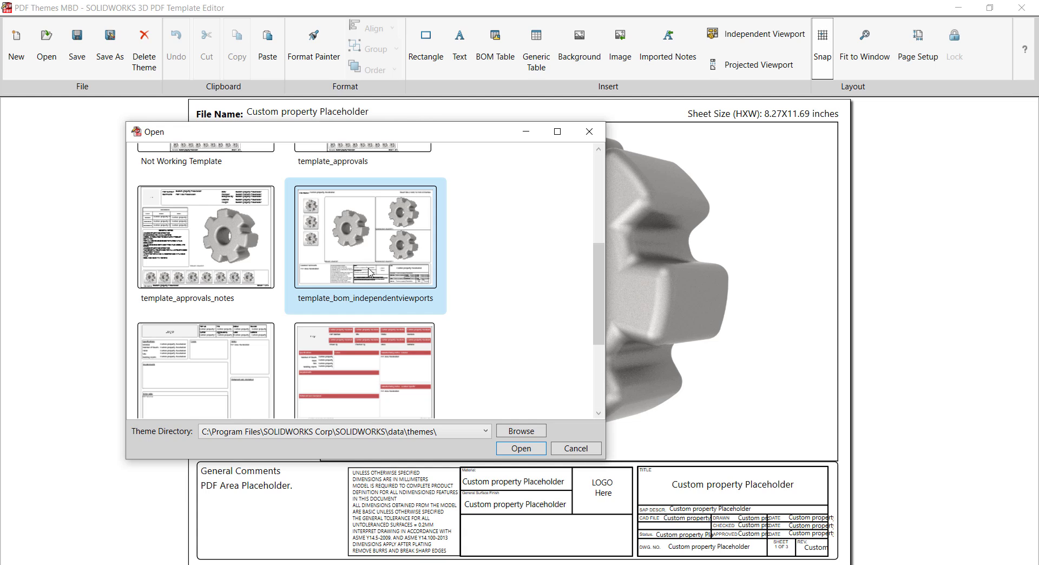
pyautogui.click(520, 448)
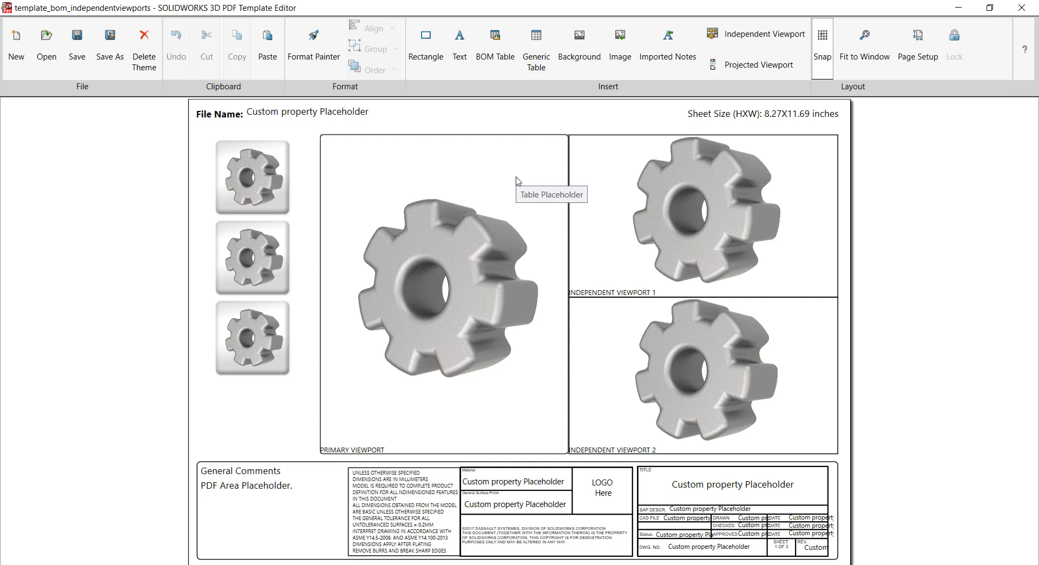
# - Delete both independent viewports and the border rectangles around them
pyautogui.click(589, 173)
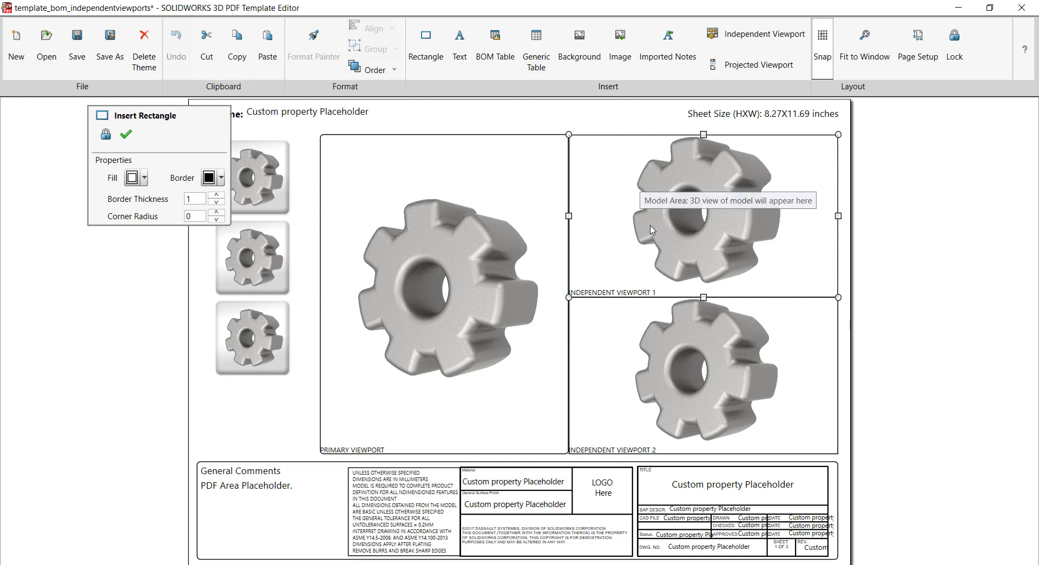
pyautogui.click(790, 338)
pyautogui.press('Delete')
pyautogui.click(786, 262)
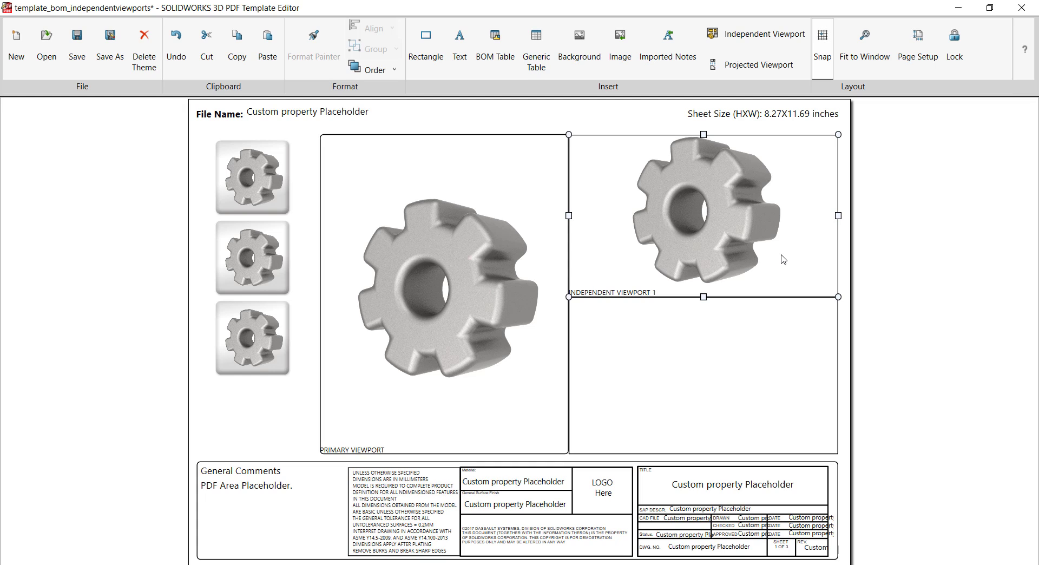
pyautogui.press('Delete')
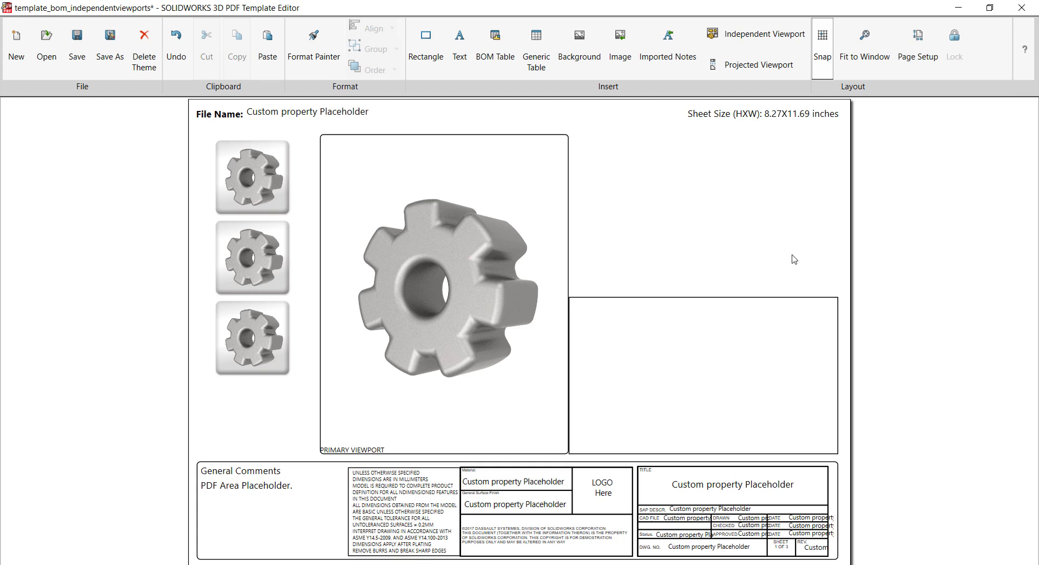
pyautogui.click(792, 298)
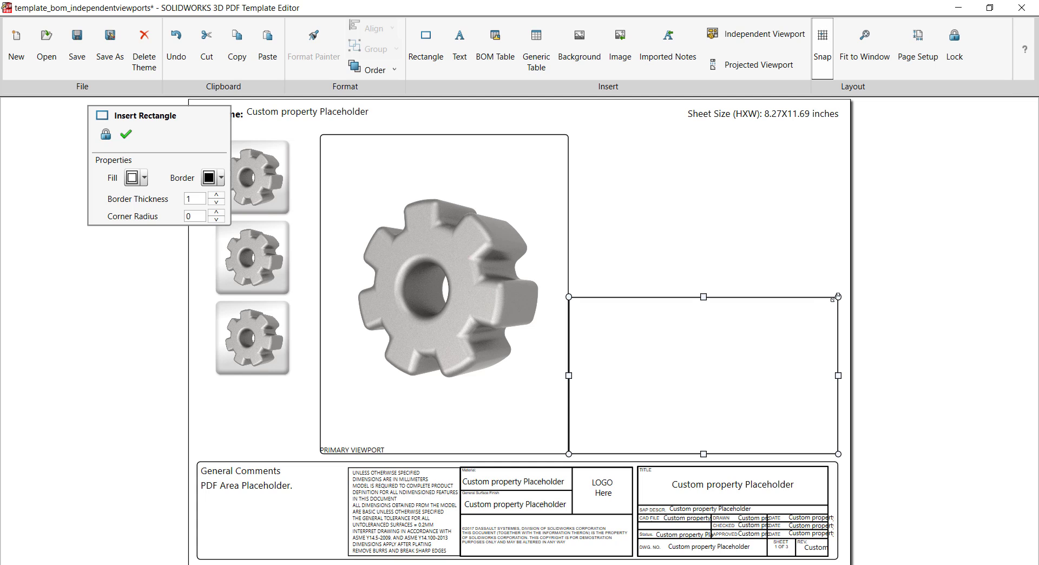
pyautogui.press('Delete')
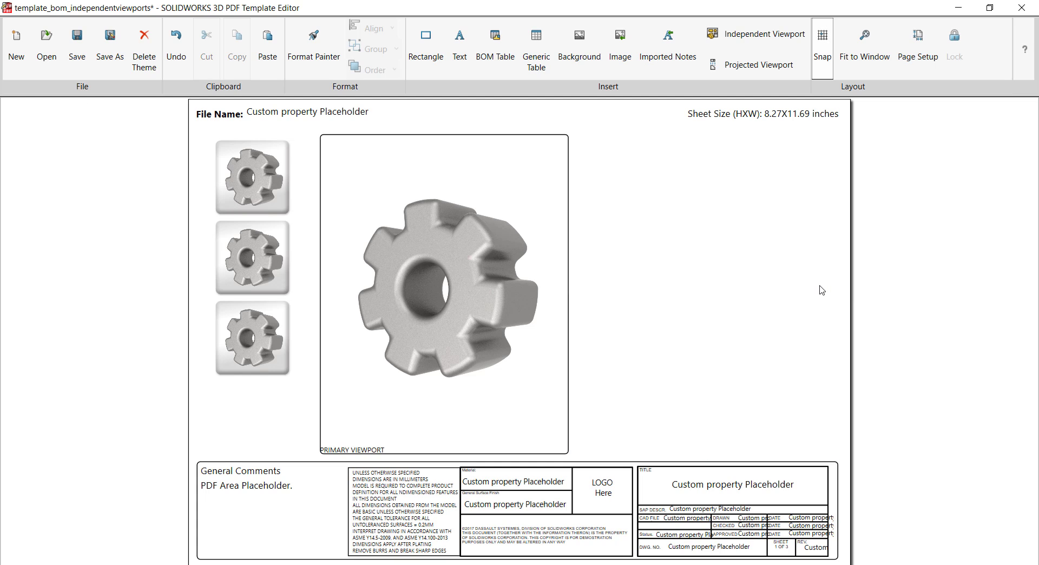
# - Try to widen, reshape and reposition the border rectangle around the primary viewport
pyautogui.click(529, 186)
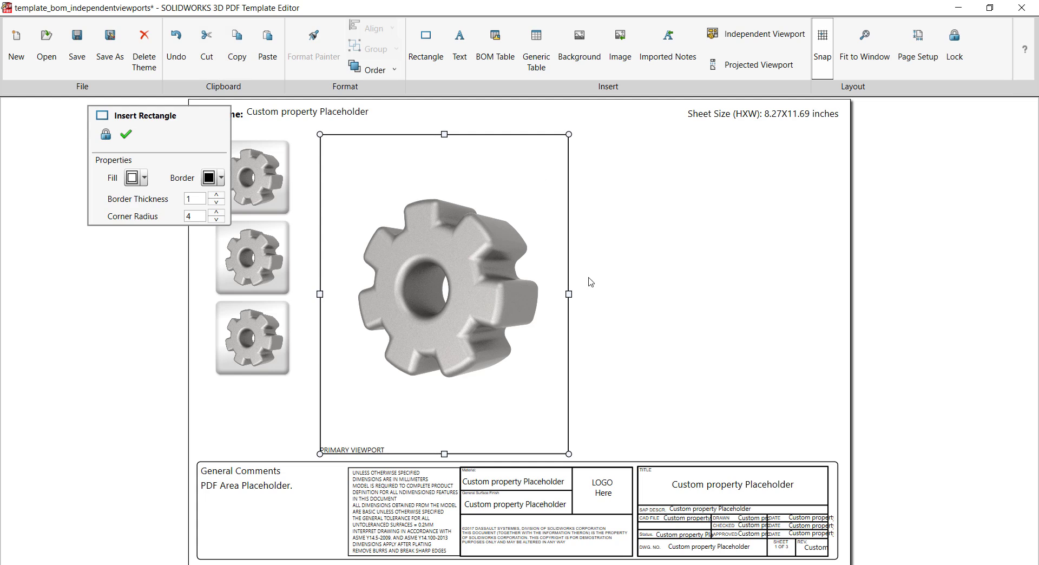
pyautogui.moveTo(569, 294); pyautogui.dragTo(816, 294)
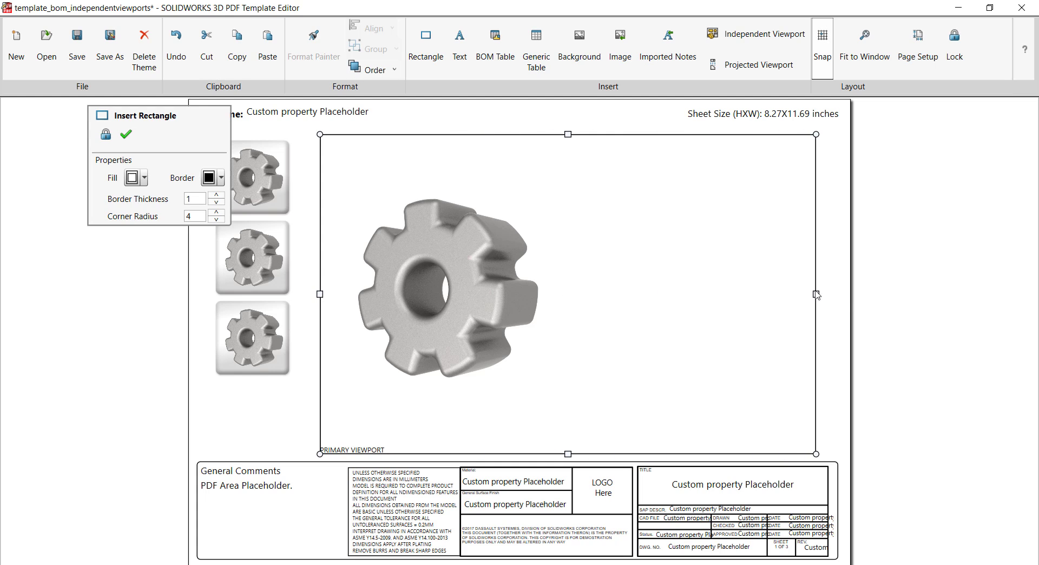
pyautogui.click(509, 115)
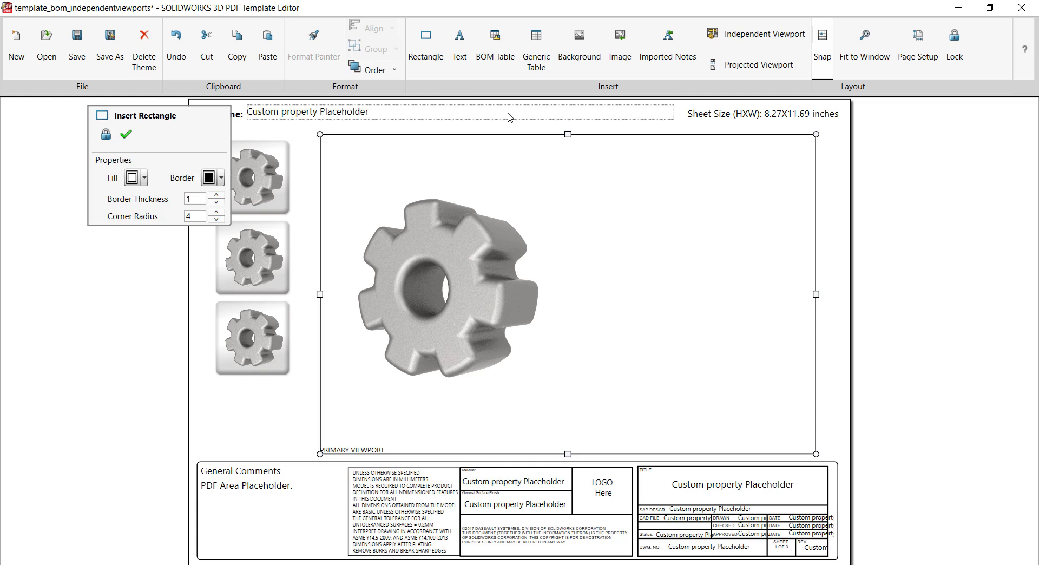
pyautogui.click(323, 138)
pyautogui.moveTo(321, 137); pyautogui.dragTo(532, 188)
pyautogui.click(470, 200)
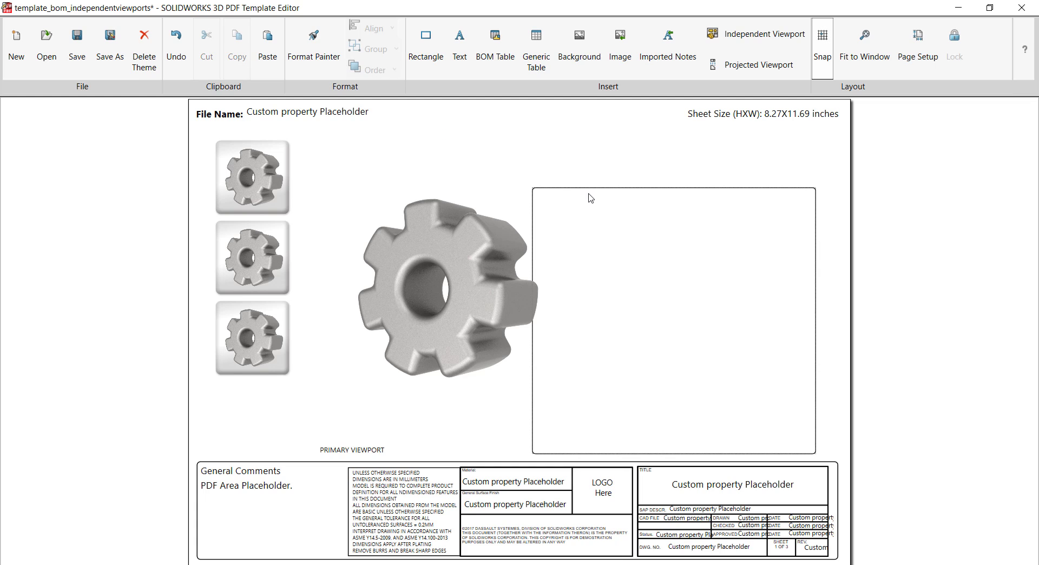
pyautogui.moveTo(594, 194); pyautogui.dragTo(613, 171)
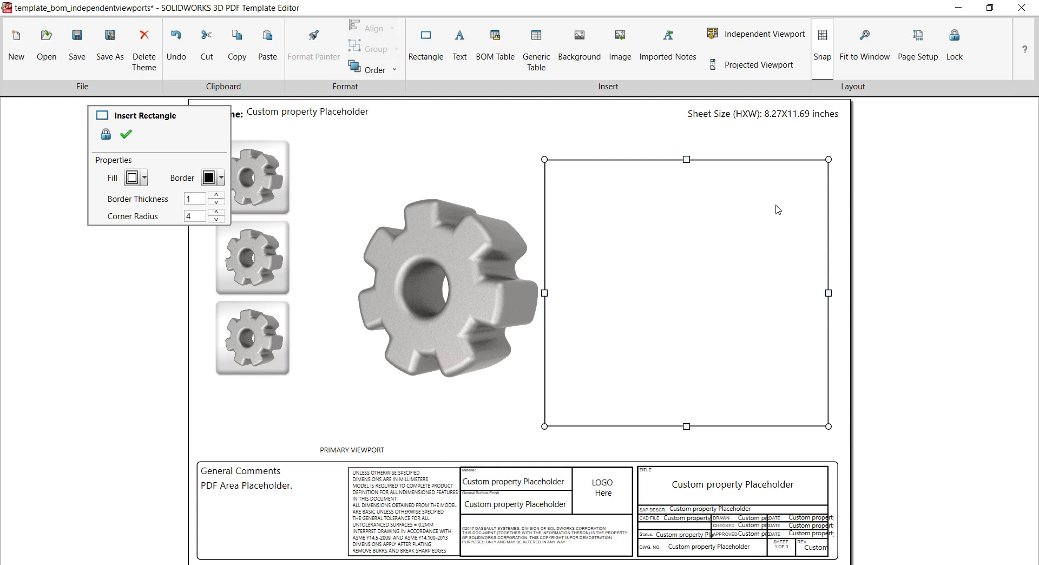
pyautogui.click(847, 198)
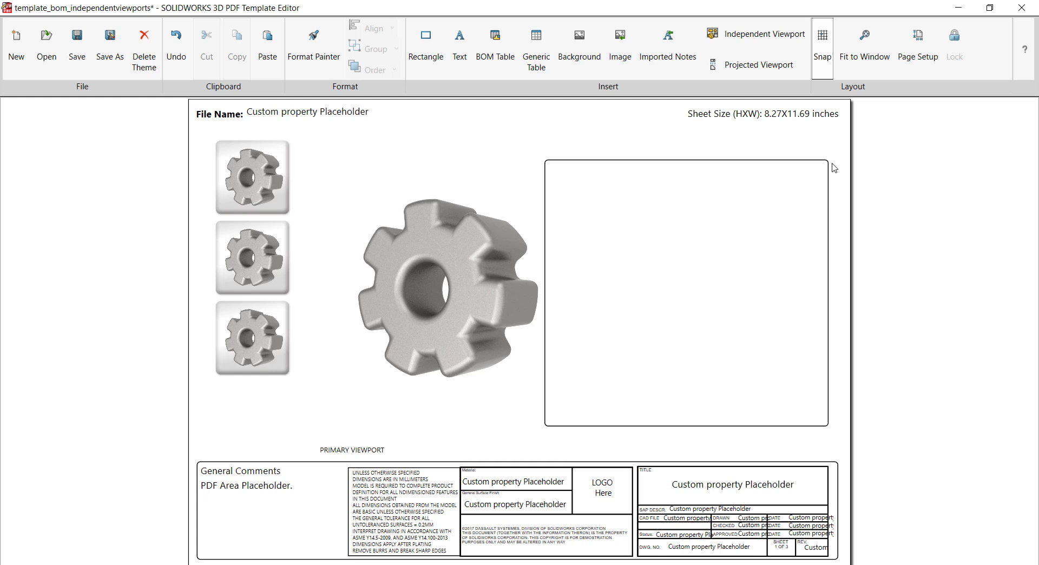
# - Delete the primary viewport's old border rectangle and enlarge the viewport across the space freed by the independent viewports
pyautogui.click(829, 205)
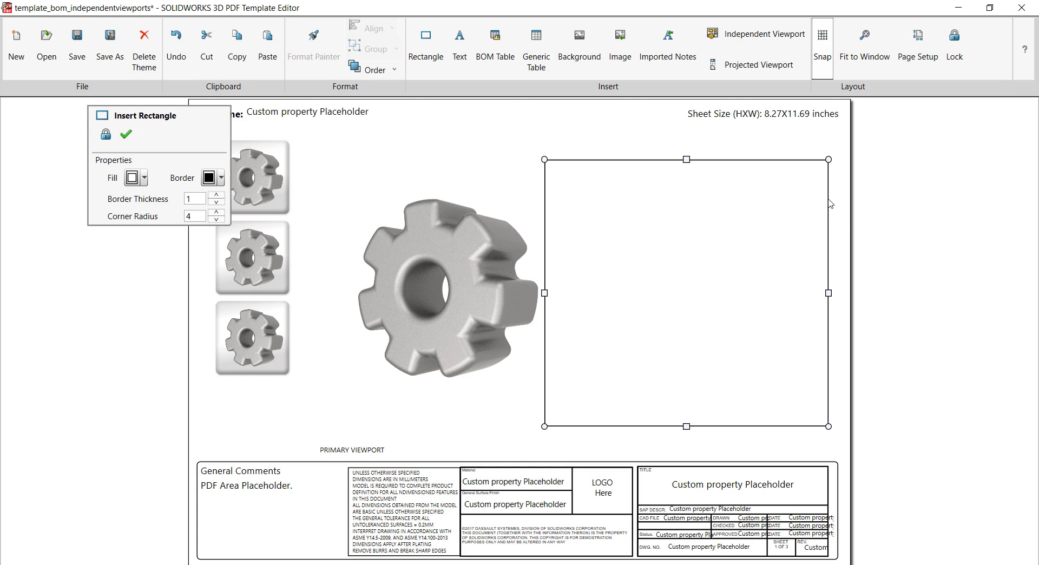
pyautogui.press('Delete')
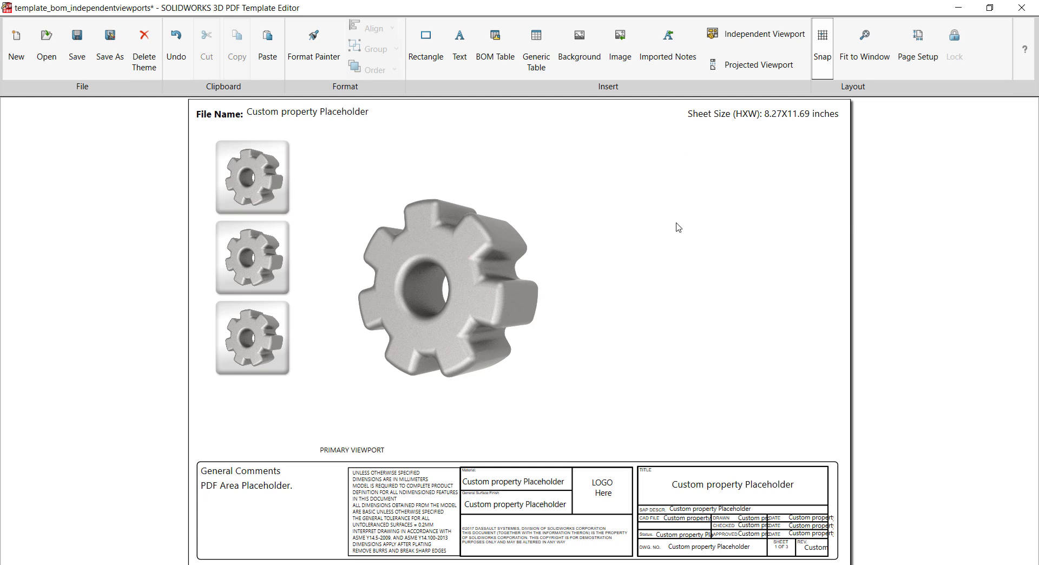
pyautogui.click(548, 243)
pyautogui.moveTo(569, 453); pyautogui.dragTo(826, 449)
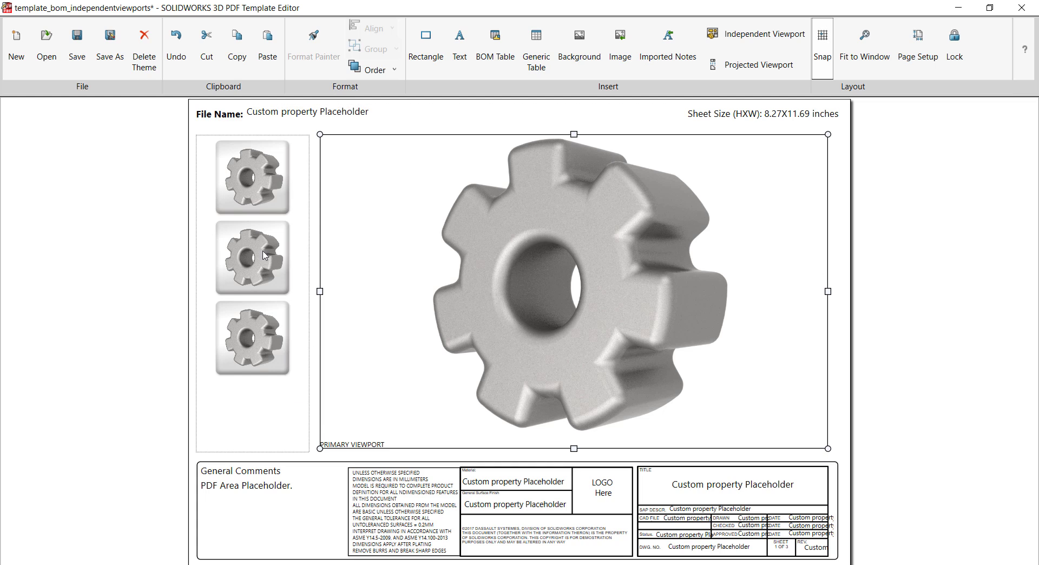
# - Shorten the view thumbnail area beside the primary viewport so that it holds two thumbnails
pyautogui.click(265, 224)
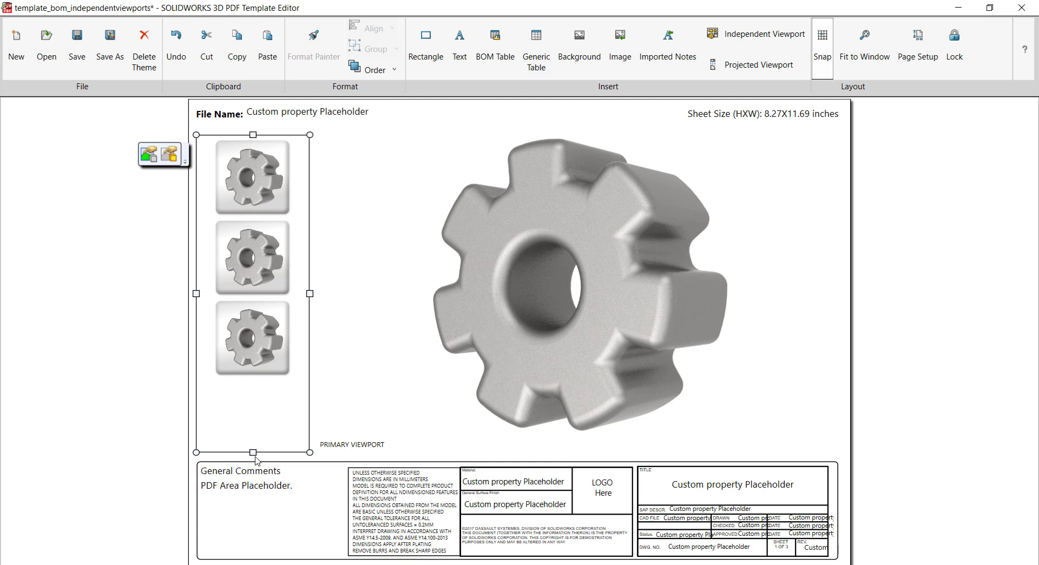
pyautogui.moveTo(252, 452); pyautogui.dragTo(256, 462)
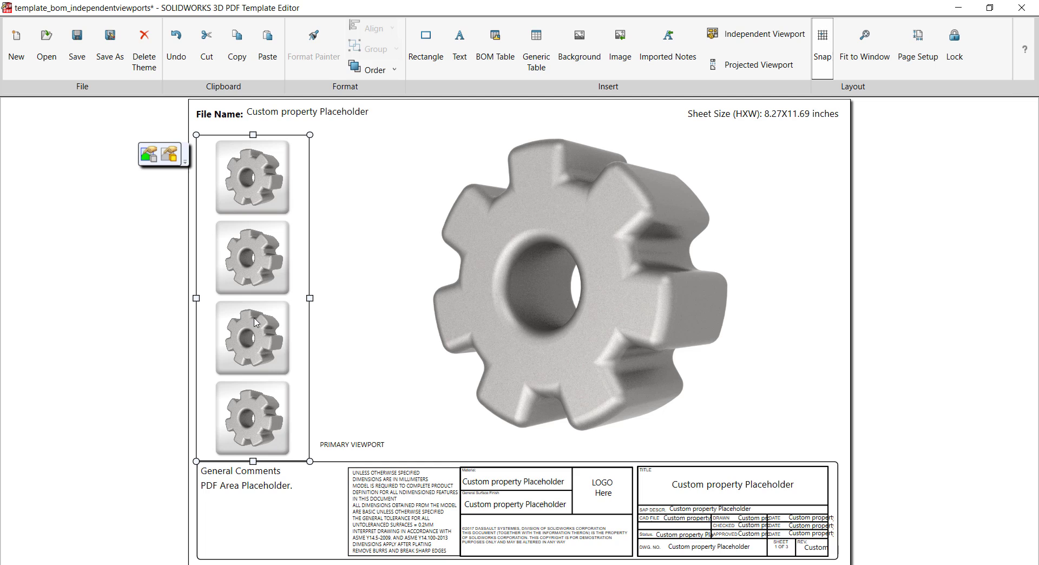
pyautogui.moveTo(253, 461); pyautogui.dragTo(278, 307)
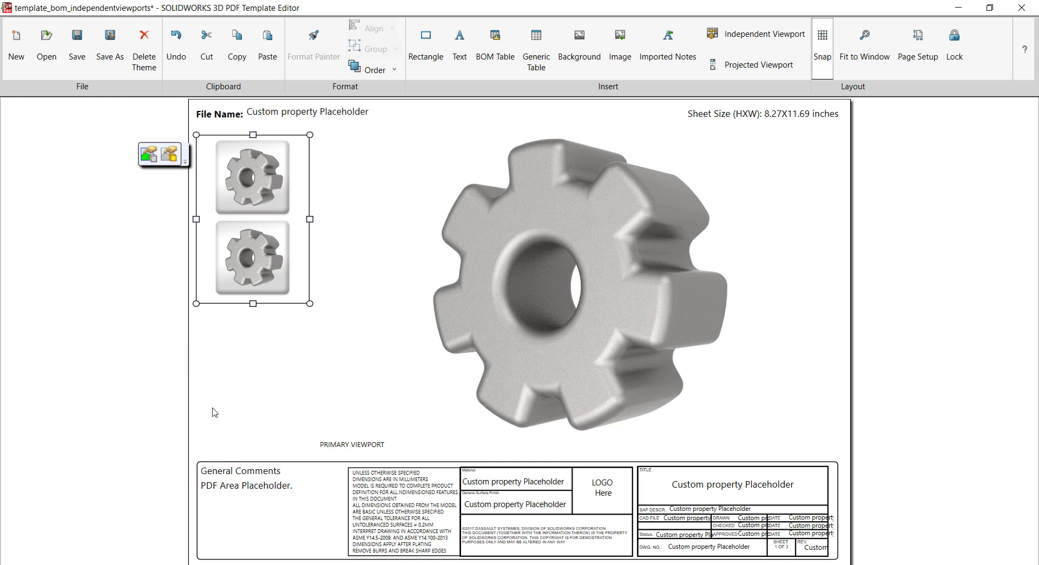
# - Draw a rectangle around the primary viewport, reaching down to the title block, and increase its border thickness
pyautogui.click(514, 182)
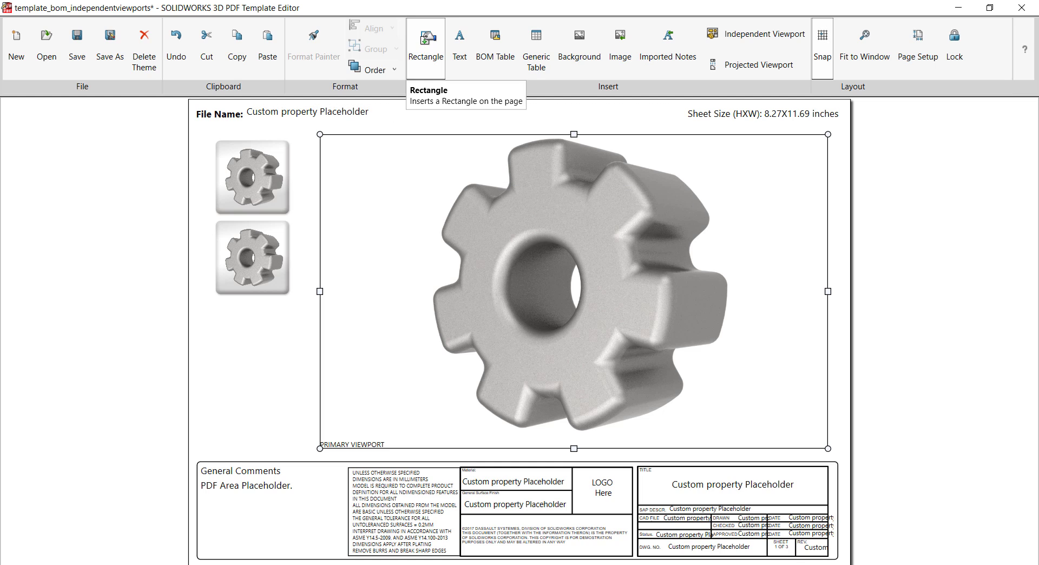
pyautogui.click(427, 39)
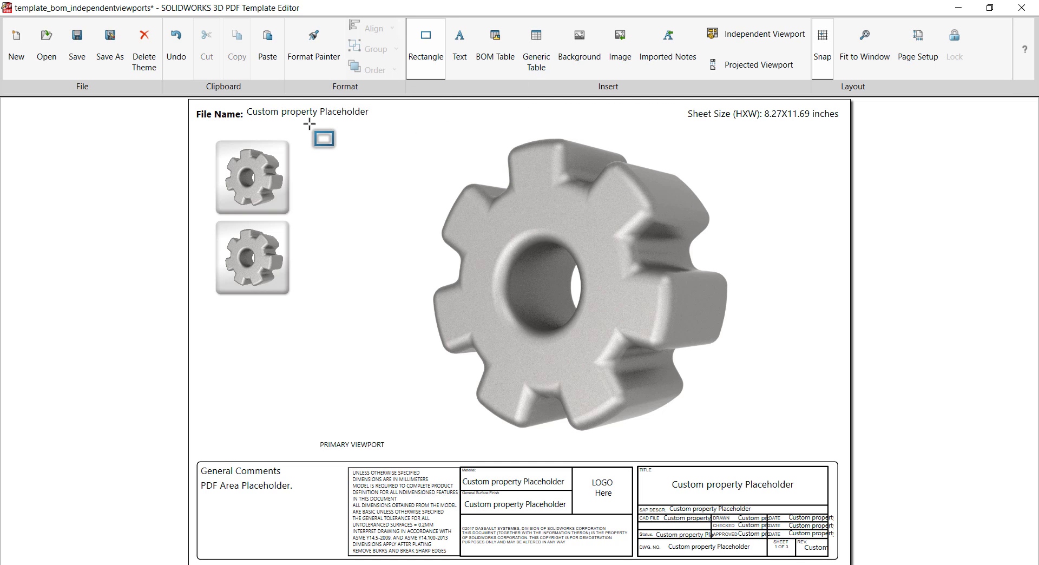
pyautogui.moveTo(305, 124)
pyautogui.mouseDown()
pyautogui.moveTo(365, 184)
pyautogui.moveTo(519, 289)
pyautogui.moveTo(768, 443)
pyautogui.moveTo(838, 462)
pyautogui.mouseUp()
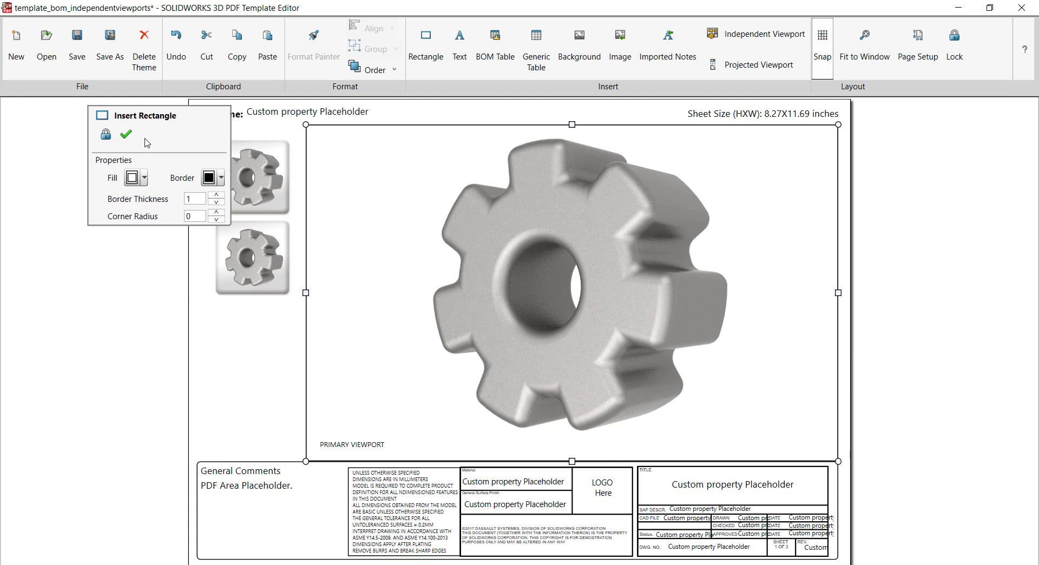
pyautogui.click(190, 199)
pyautogui.click(232, 329)
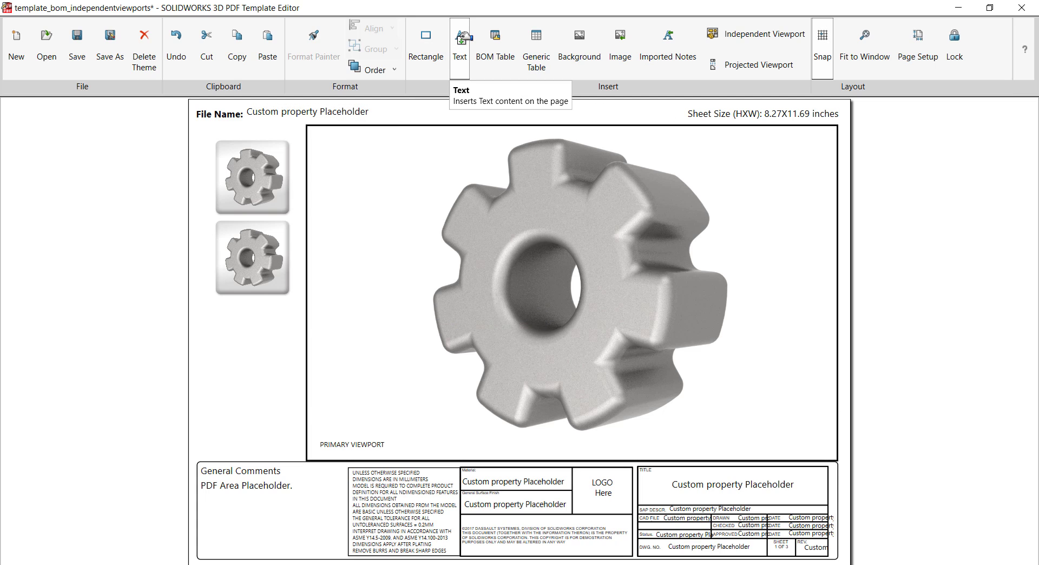
# - Insert a text area below the thumbnails with field name "Published Text" and instructions "Enter Text"
pyautogui.click(461, 37)
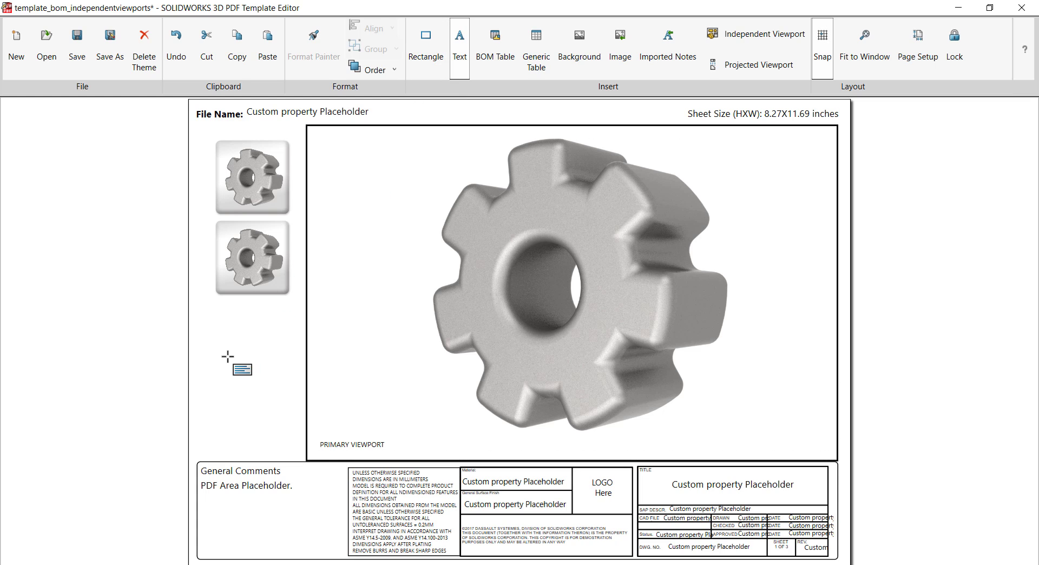
pyautogui.click(204, 330)
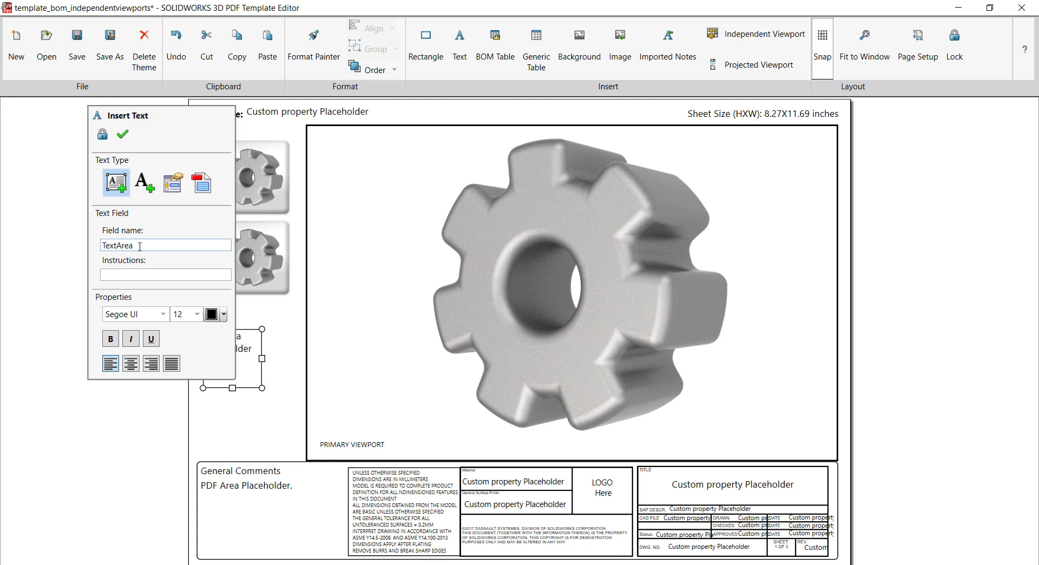
pyautogui.moveTo(138, 246); pyautogui.dragTo(96, 252)
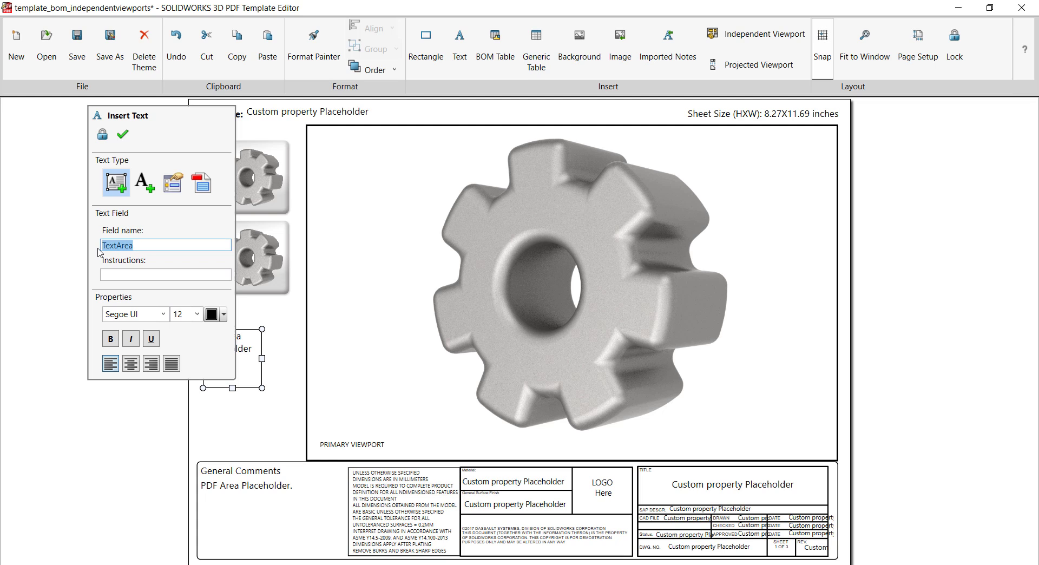
pyautogui.write('Published')
pyautogui.click(128, 272)
pyautogui.write('Enter Text')
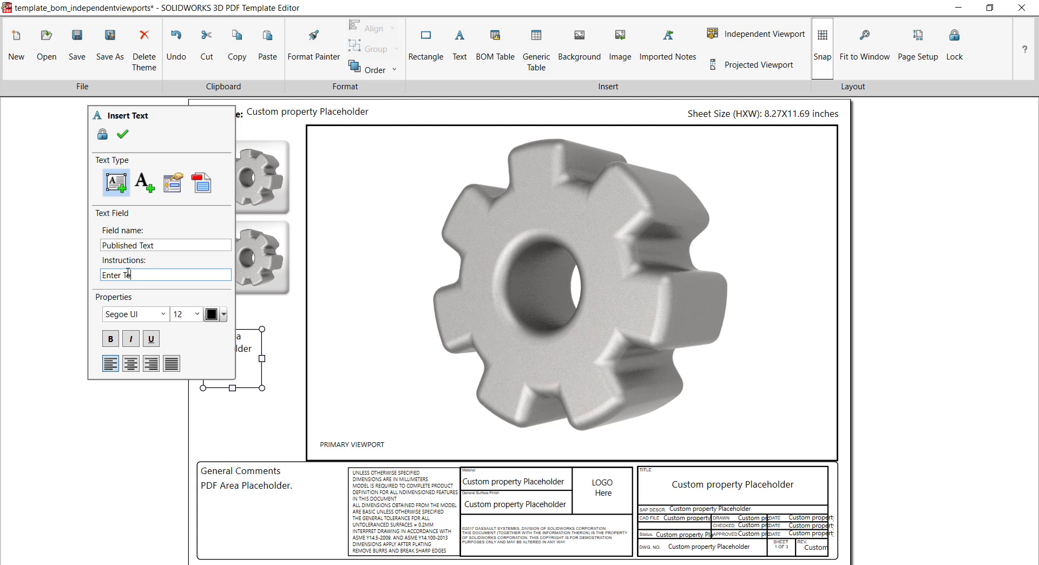
pyautogui.click(124, 134)
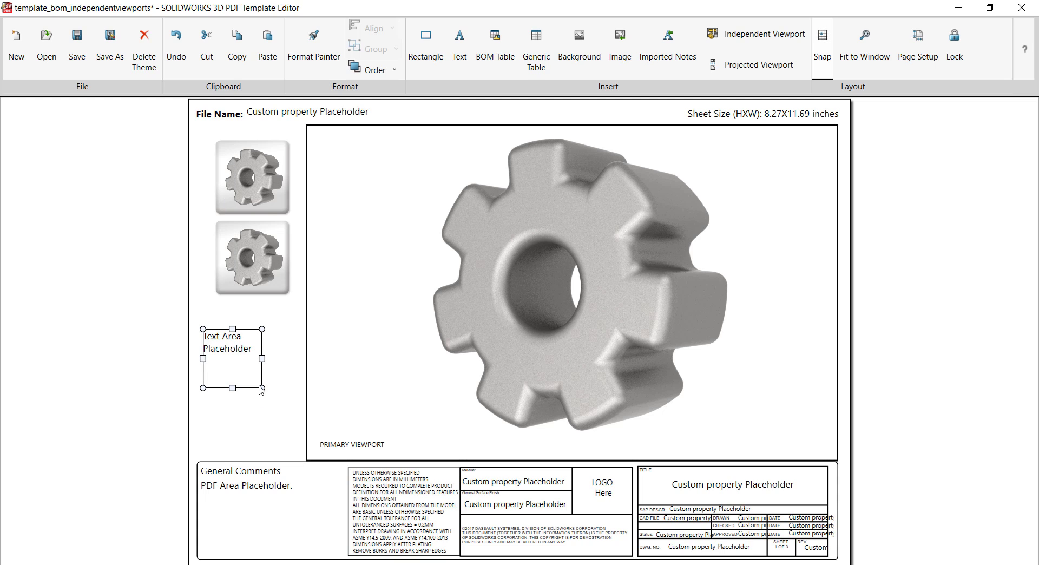
# - Resize the new text area to a single line that fits between the page edge and the viewport border
pyautogui.moveTo(263, 389); pyautogui.dragTo(320, 374)
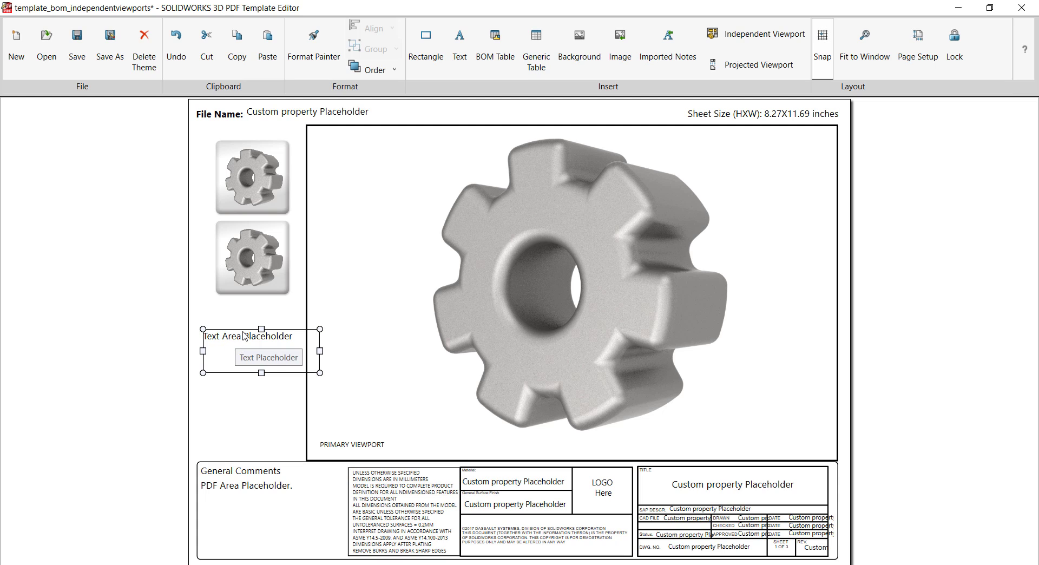
pyautogui.moveTo(319, 374); pyautogui.dragTo(300, 352)
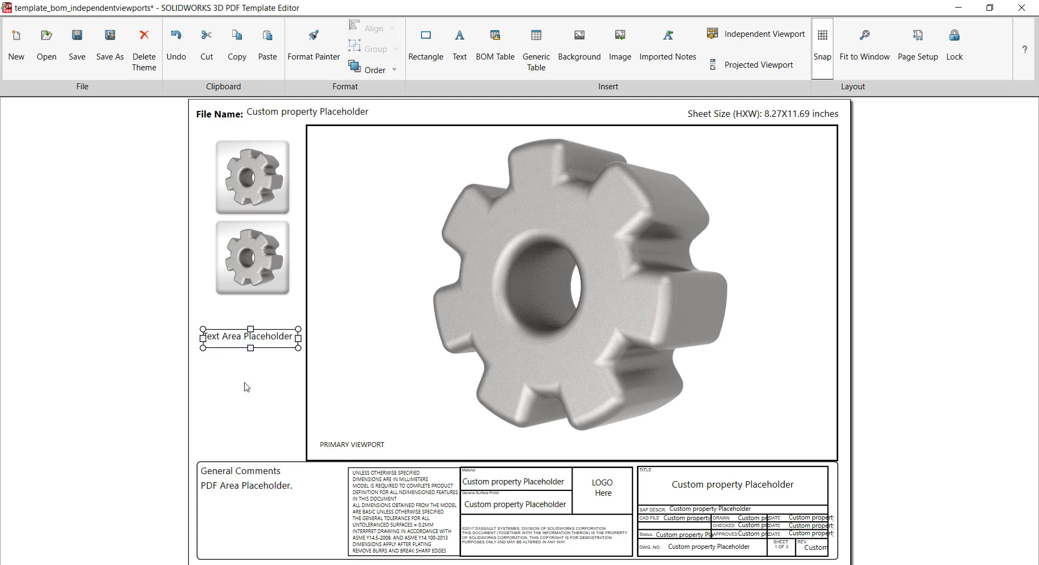
pyautogui.click(115, 220)
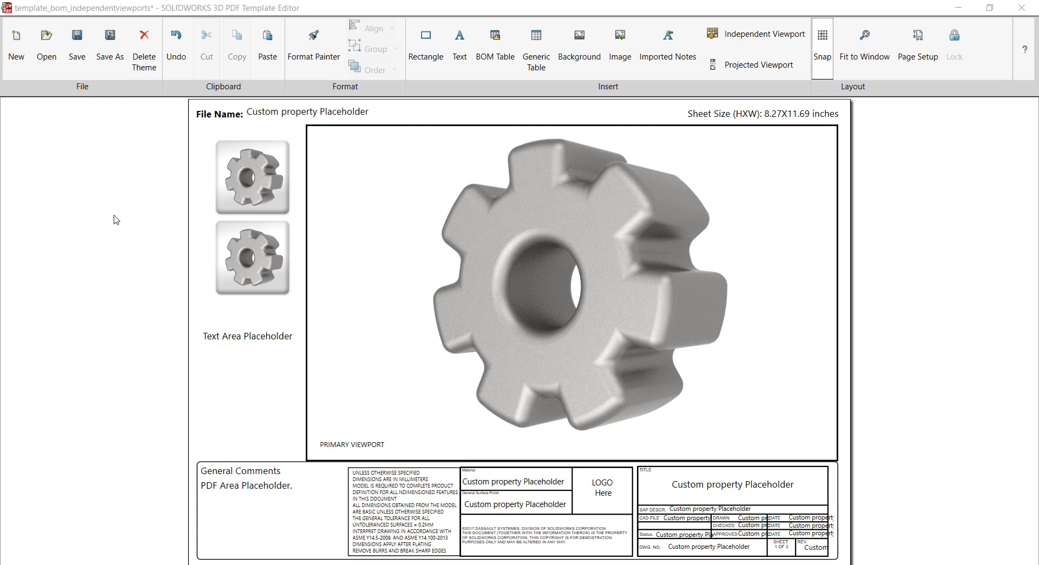
# - Insert a template text label below the text area placeholder and resize it to one line reaching the viewport border
pyautogui.click(460, 51)
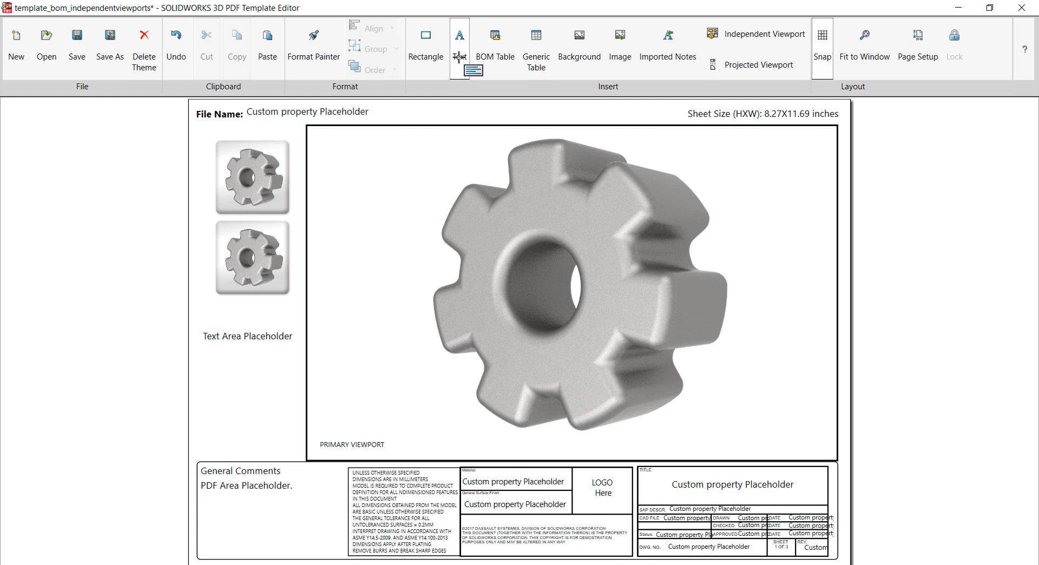
pyautogui.click(202, 363)
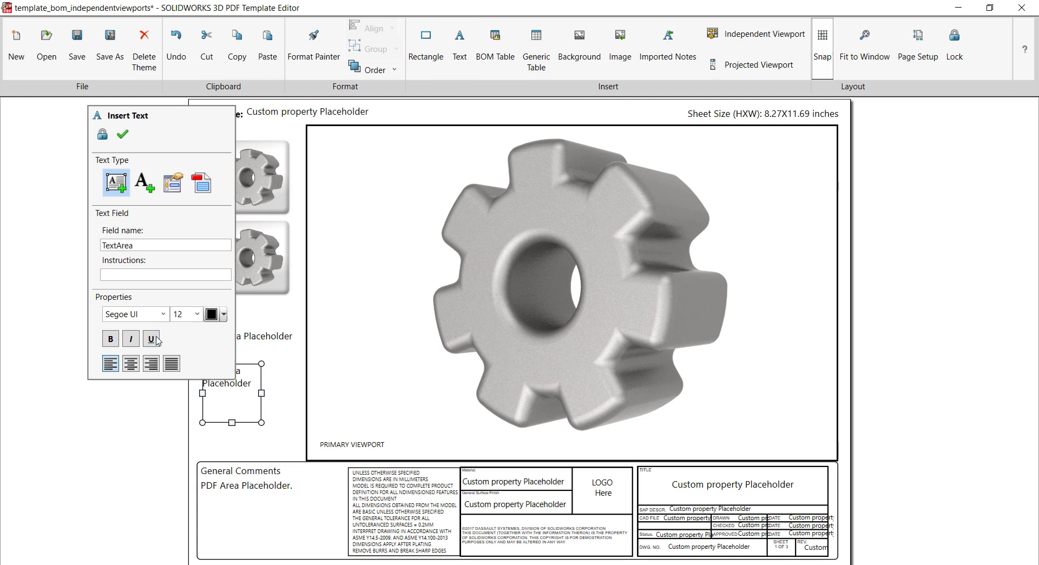
pyautogui.click(146, 184)
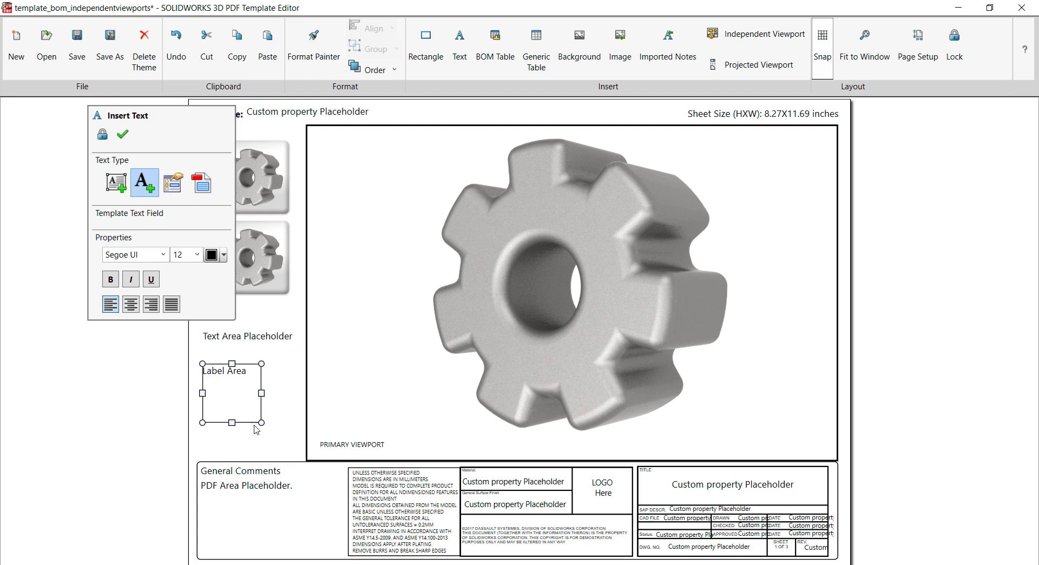
pyautogui.moveTo(261, 422); pyautogui.dragTo(303, 388)
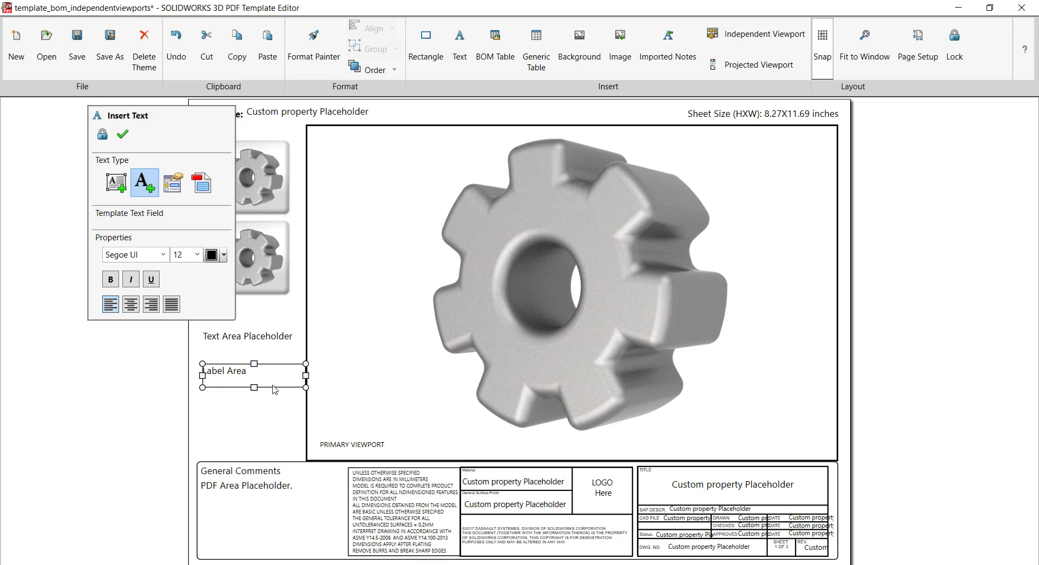
pyautogui.click(122, 134)
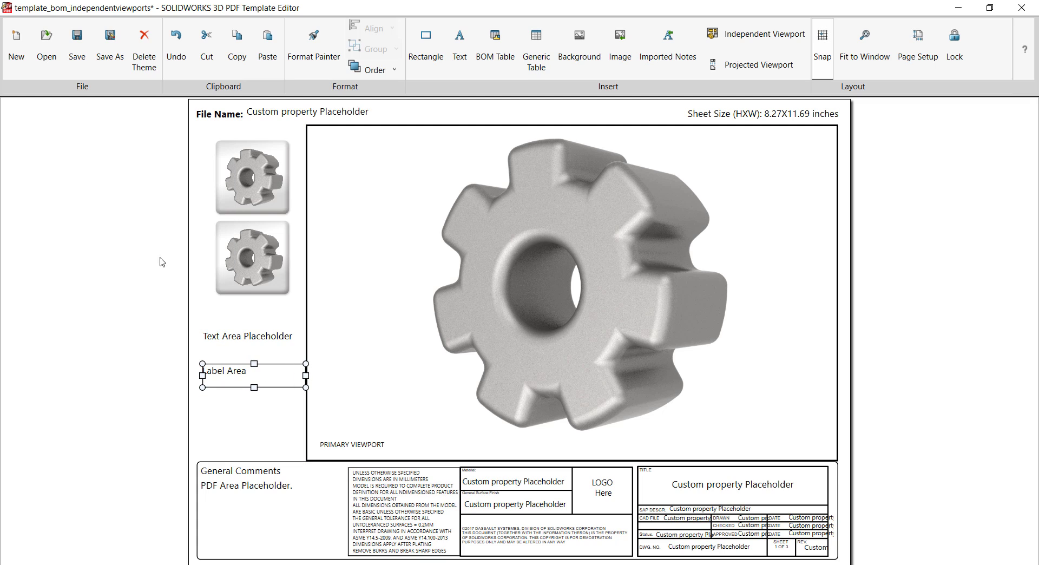
pyautogui.click(219, 428)
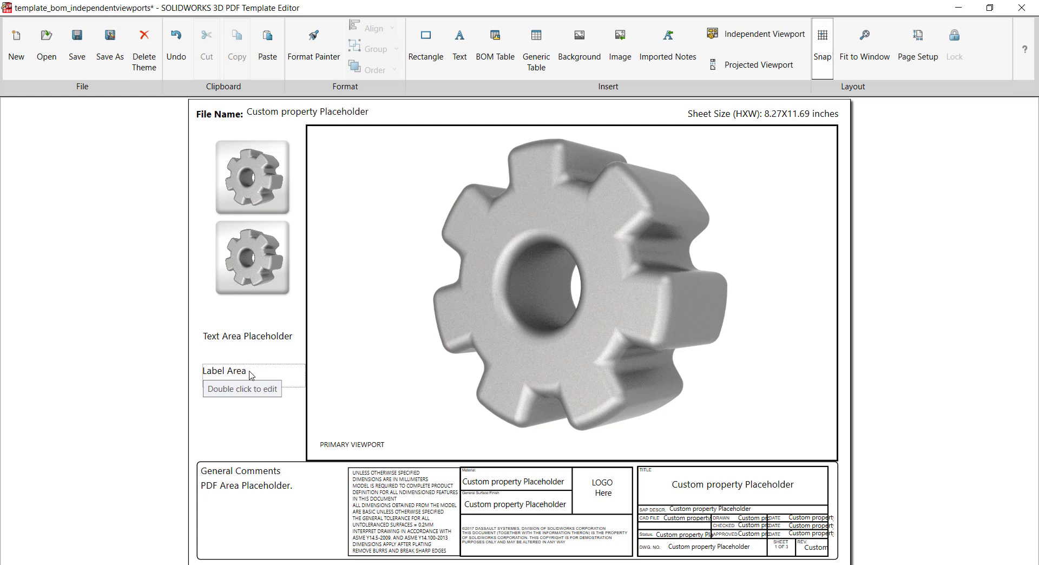
# - Change the wording of the new label to "Chg Label"
pyautogui.doubleClick(207, 374)
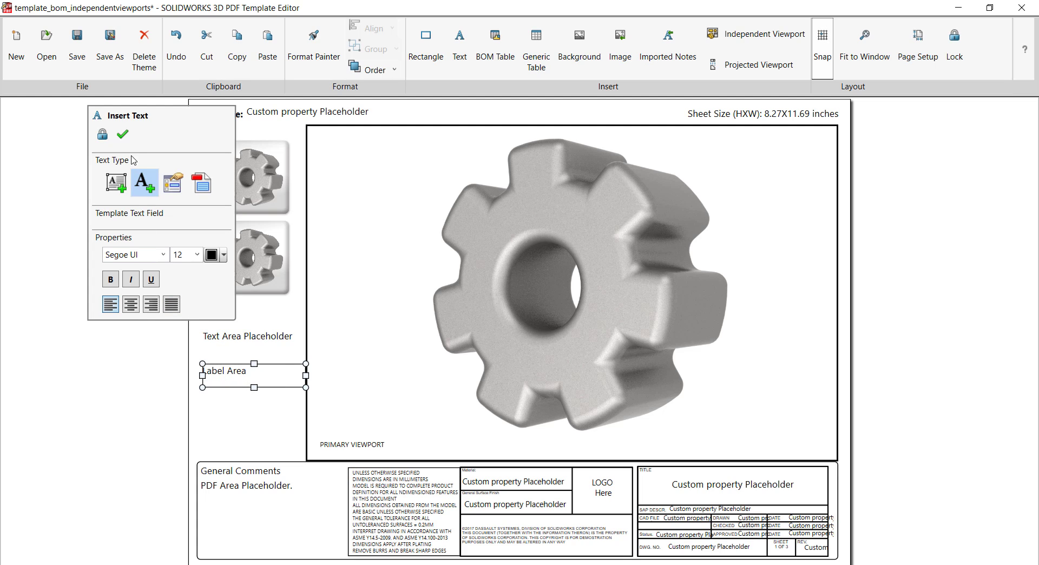
pyautogui.click(123, 134)
pyautogui.click(234, 407)
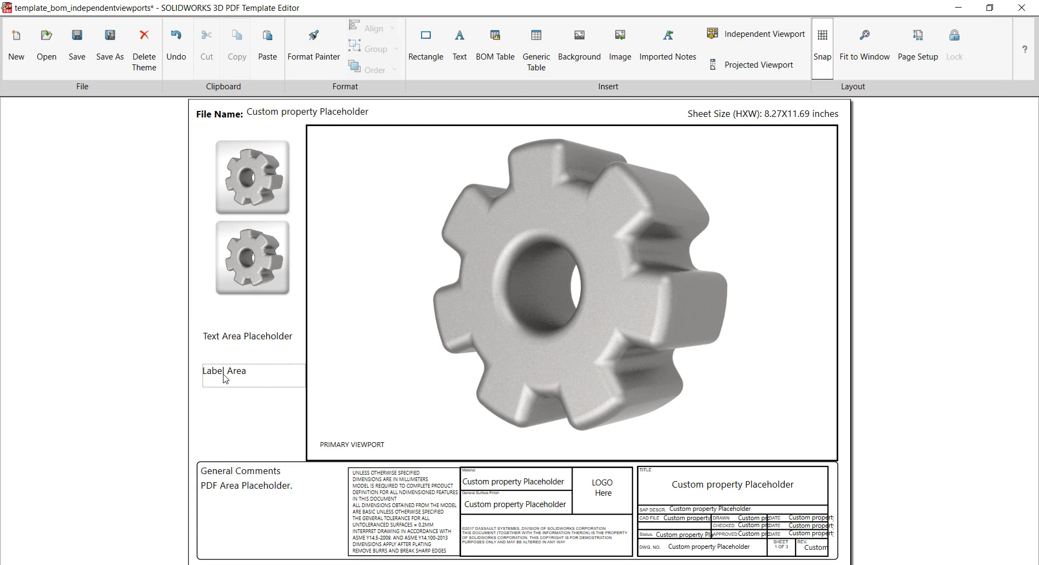
pyautogui.doubleClick(225, 378)
pyautogui.hotkey('ctrl', 'a')
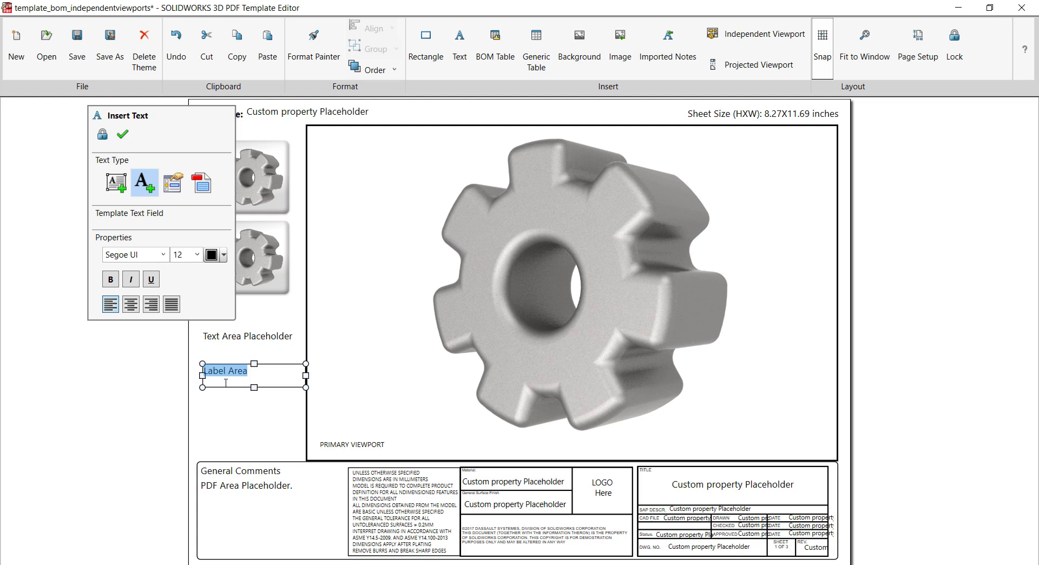
pyautogui.write('Chg Label')
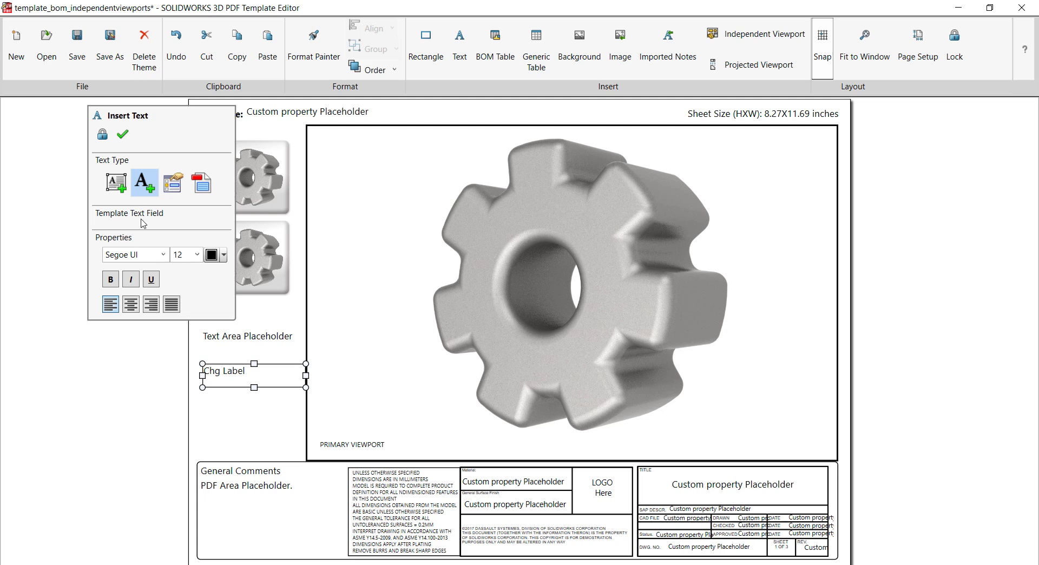
pyautogui.click(122, 134)
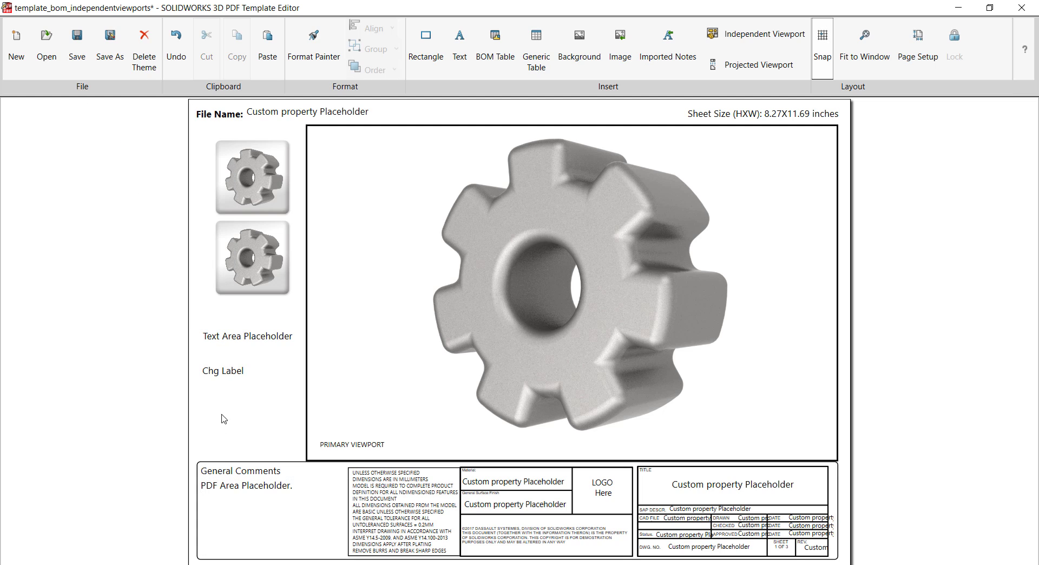
# - Move the "Chg Label" text down to just above the General Comments box, against the page edge
pyautogui.moveTo(228, 384); pyautogui.dragTo(229, 442)
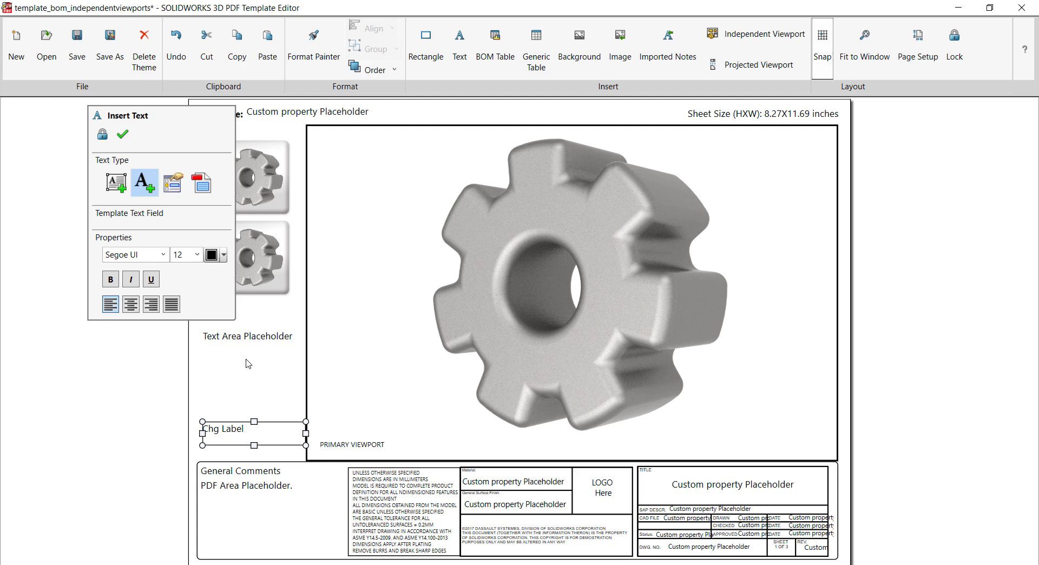
pyautogui.click(240, 389)
pyautogui.moveTo(252, 431); pyautogui.dragTo(238, 443)
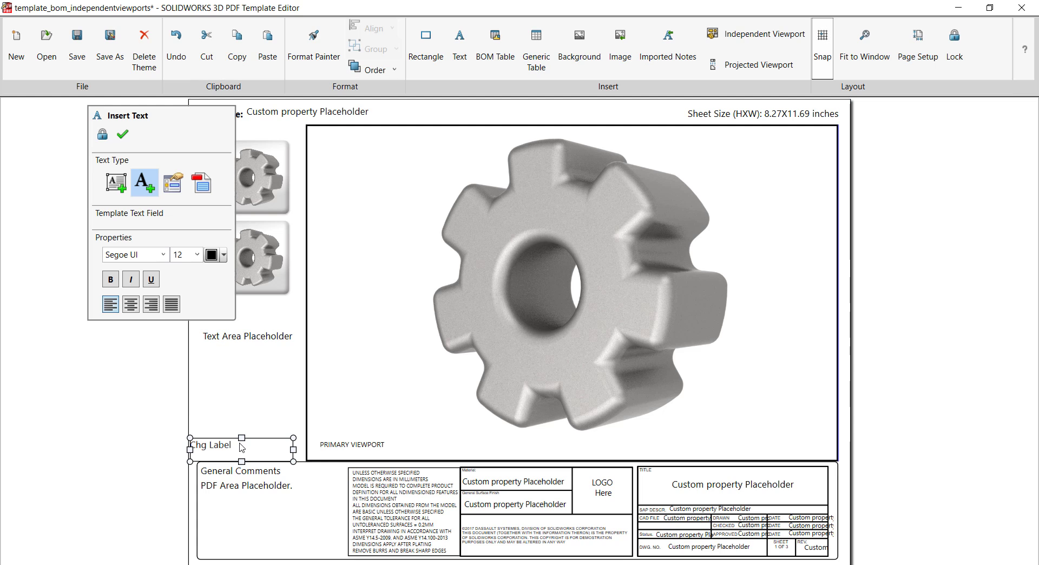
pyautogui.click(223, 356)
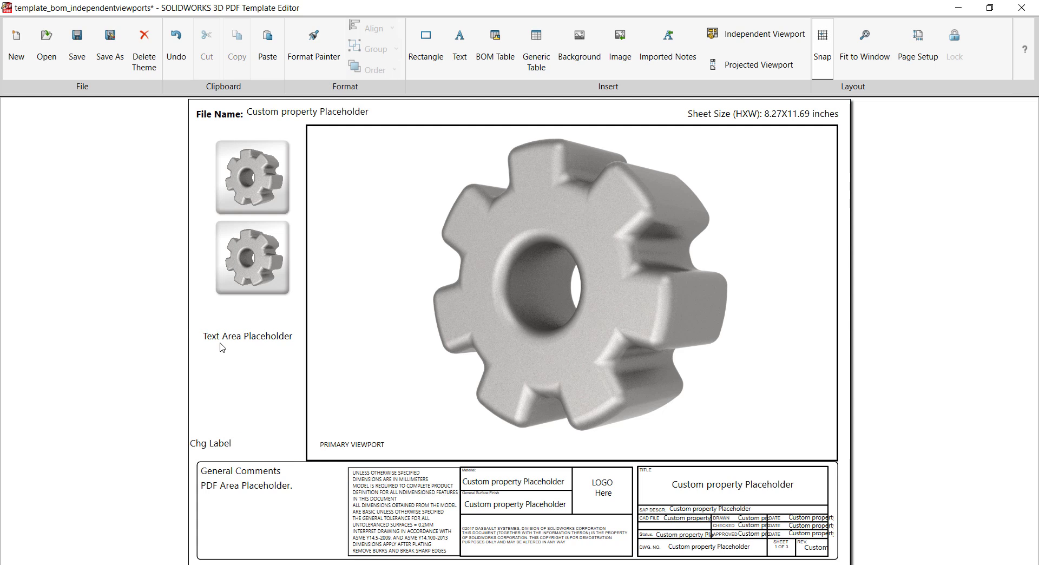
# - Insert a PDF form field between the text area placeholder and "Chg Label", with field name "Enter Freely"
pyautogui.click(459, 43)
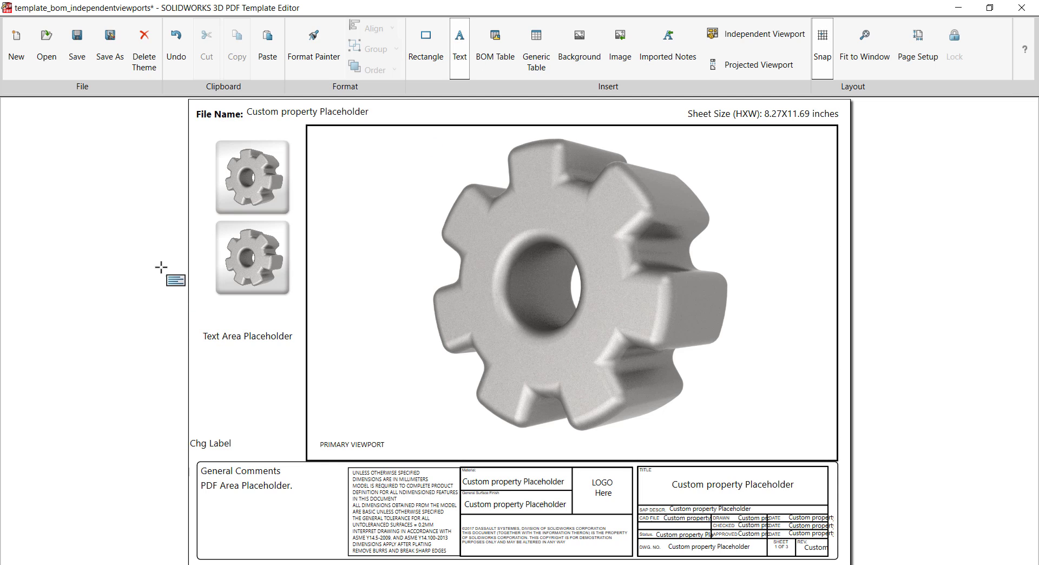
pyautogui.click(203, 375)
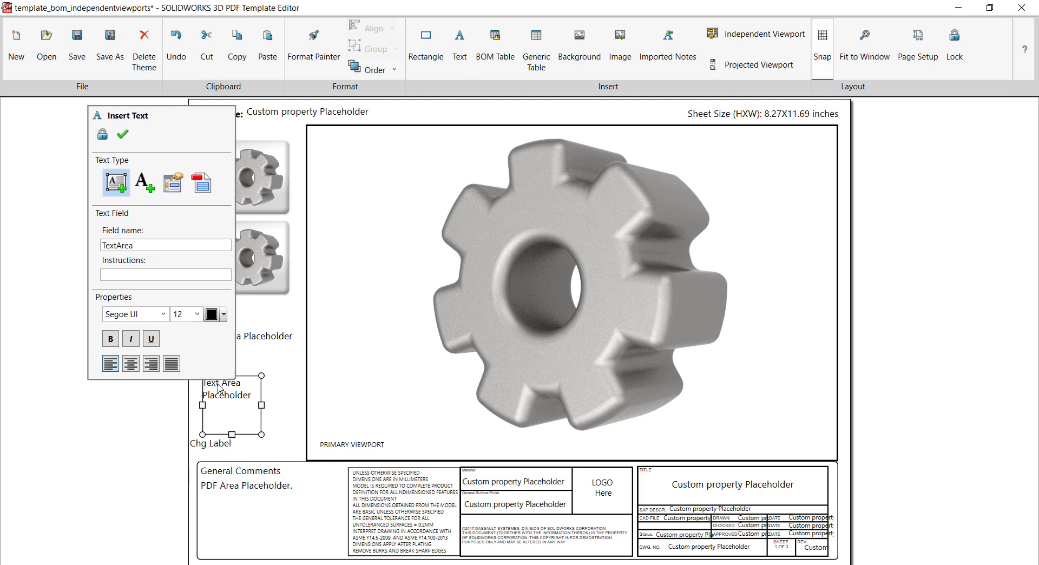
pyautogui.click(209, 186)
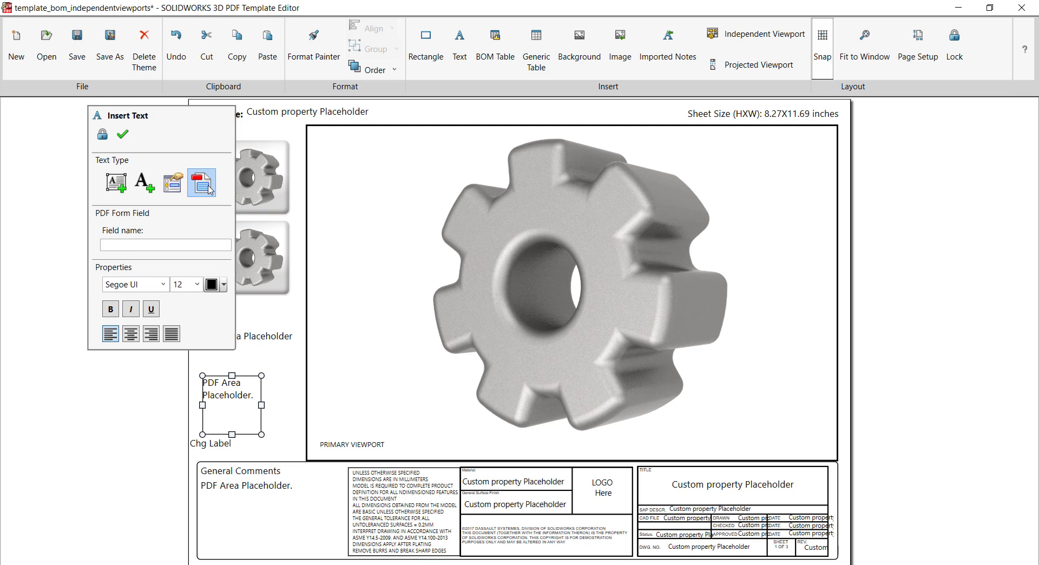
pyautogui.click(130, 242)
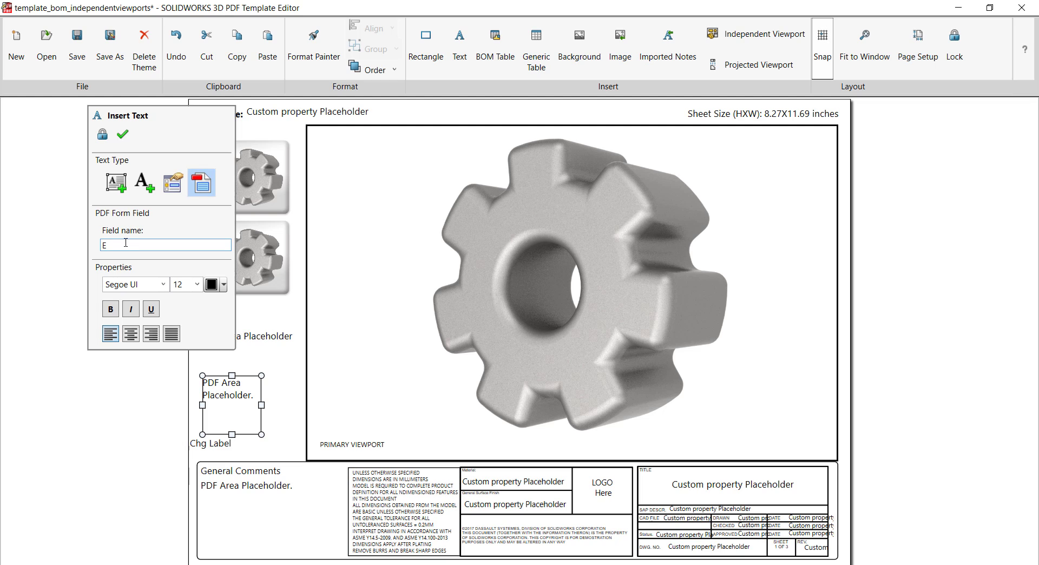
pyautogui.write('Ene')
pyautogui.press('BackSpace')
pyautogui.write('ter Freely')
pyautogui.click(128, 138)
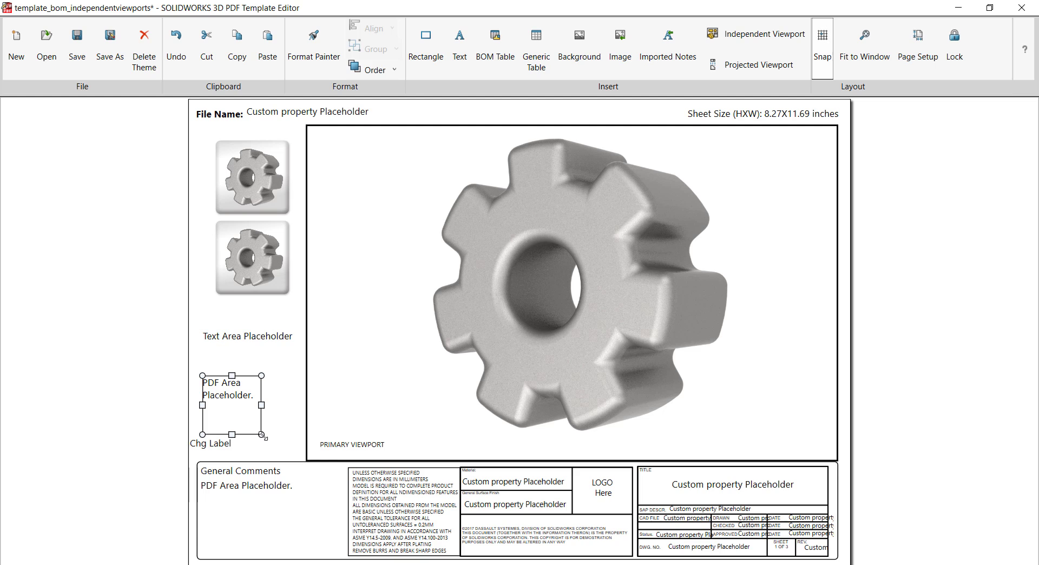
# - Widen the "Enter Freely" PDF form field so its placeholder fits on one line, and move it directly below the text area placeholder
pyautogui.click(232, 508)
pyautogui.doubleClick(233, 508)
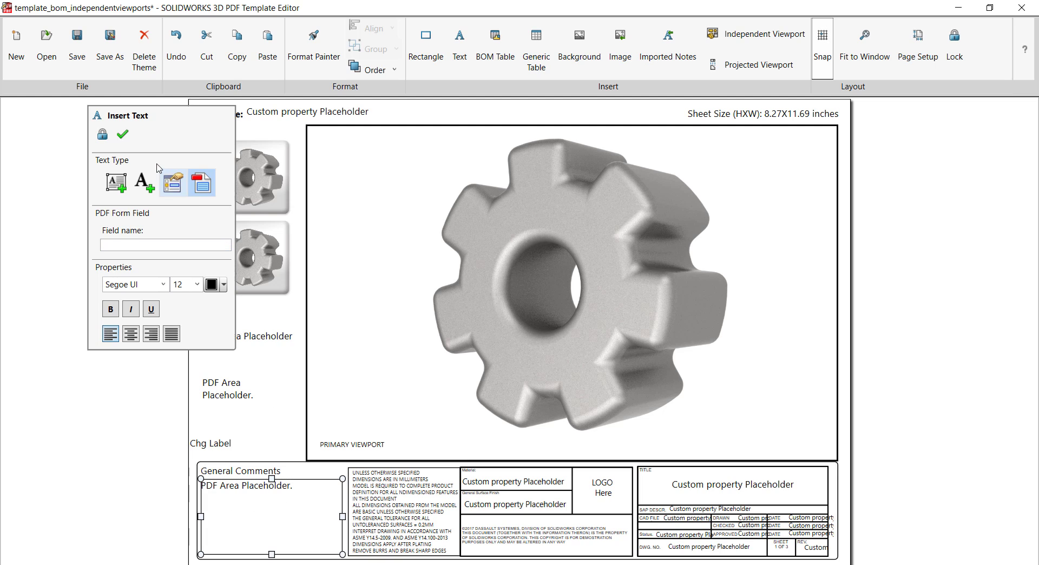
pyautogui.click(252, 409)
pyautogui.moveTo(261, 435); pyautogui.dragTo(294, 425)
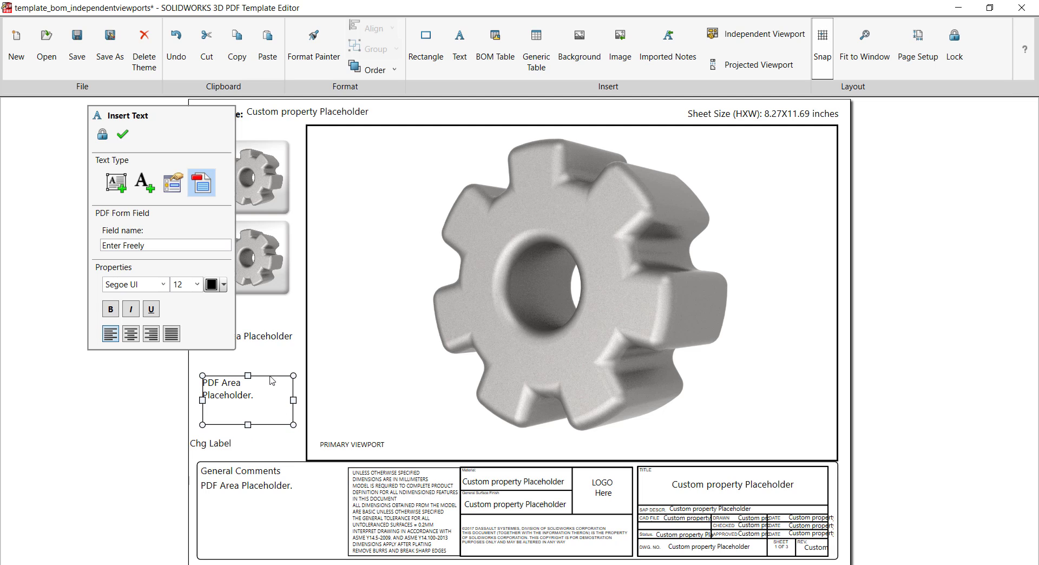
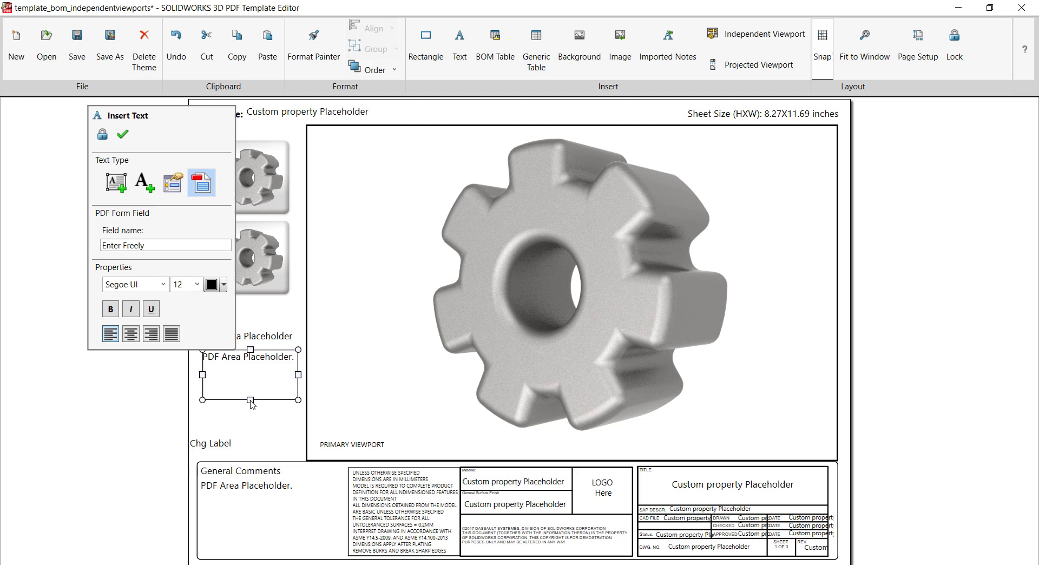
pyautogui.click(223, 412)
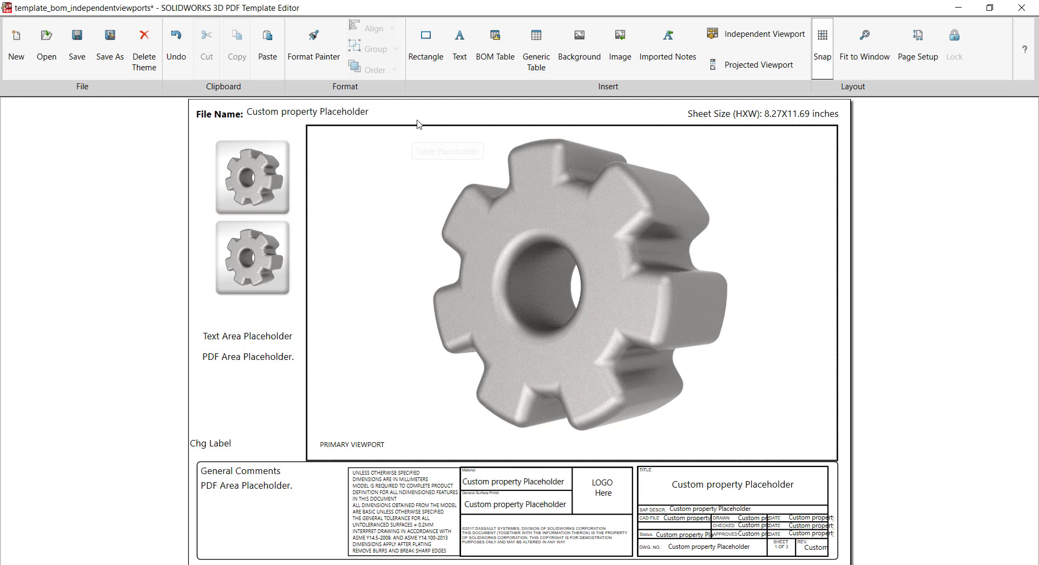
# - Insert a custom property text field just above "Chg Label", sized to a single line
pyautogui.click(459, 40)
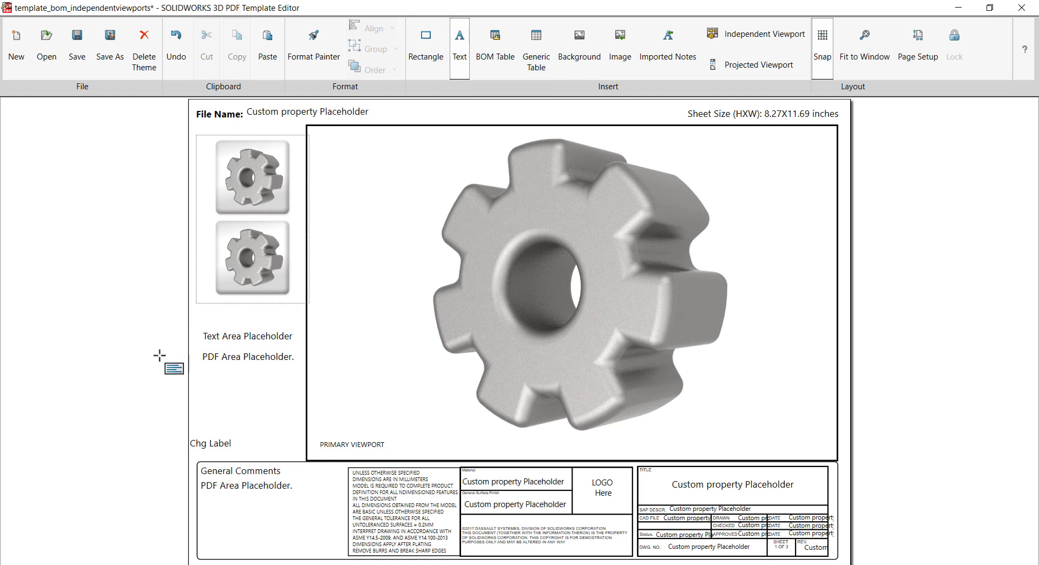
pyautogui.click(215, 412)
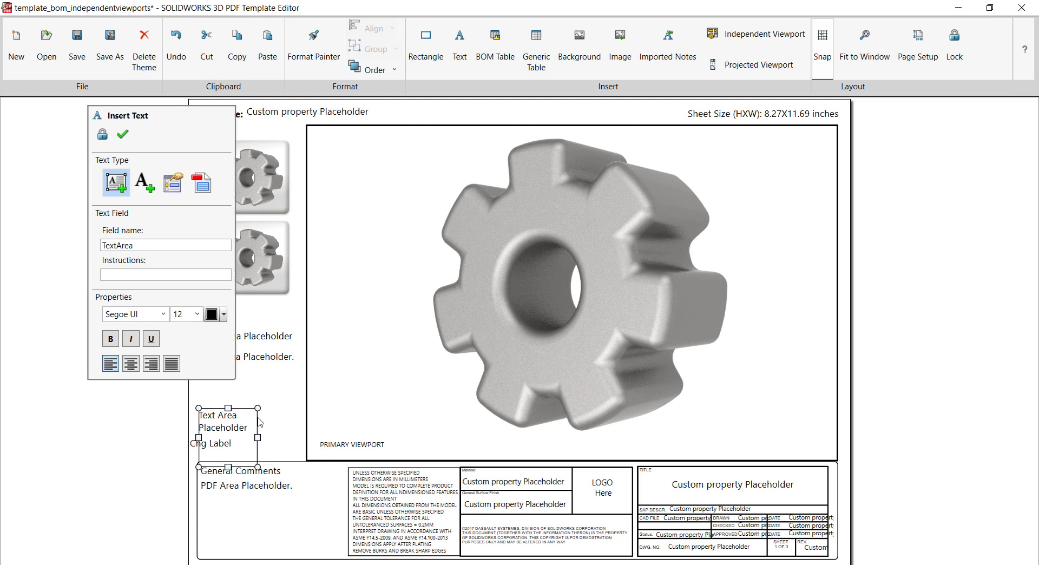
pyautogui.moveTo(257, 466); pyautogui.dragTo(294, 425)
pyautogui.click(177, 192)
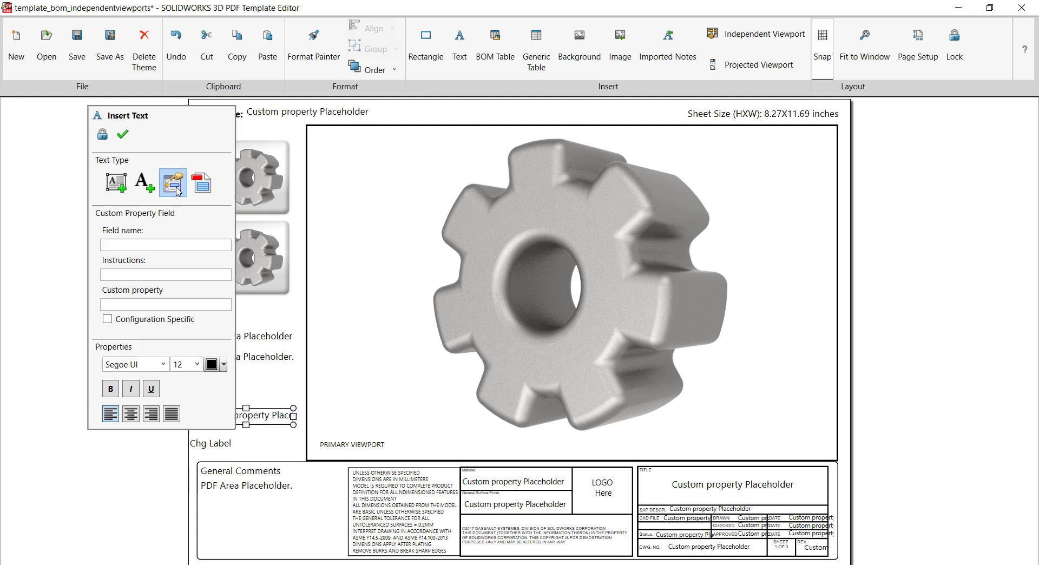
# - Set both the field name and the custom property of the new custom property field to "Revision"
pyautogui.click(160, 246)
pyautogui.write('RE')
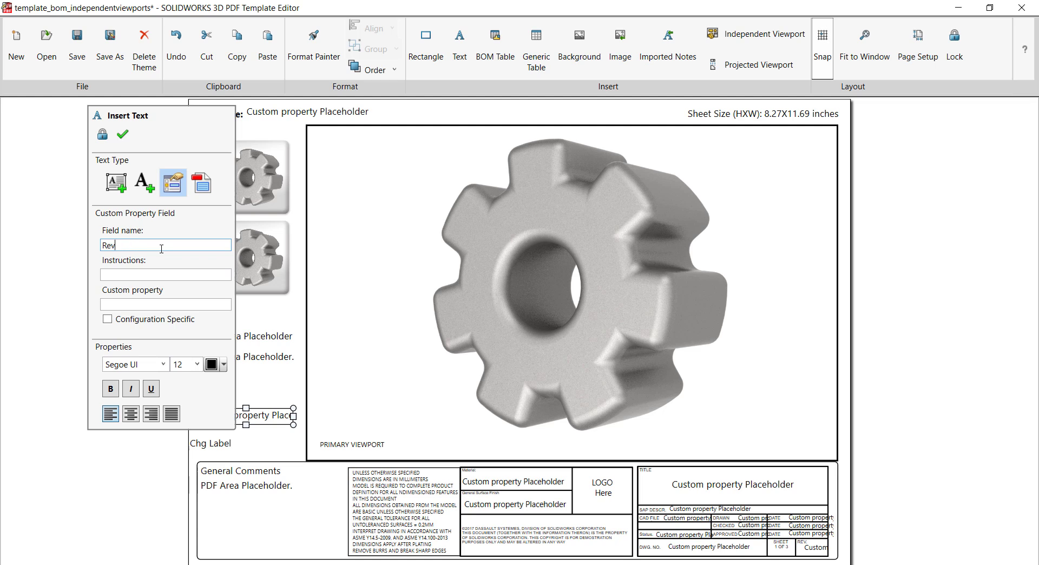
pyautogui.write('vision')
pyautogui.click(166, 304)
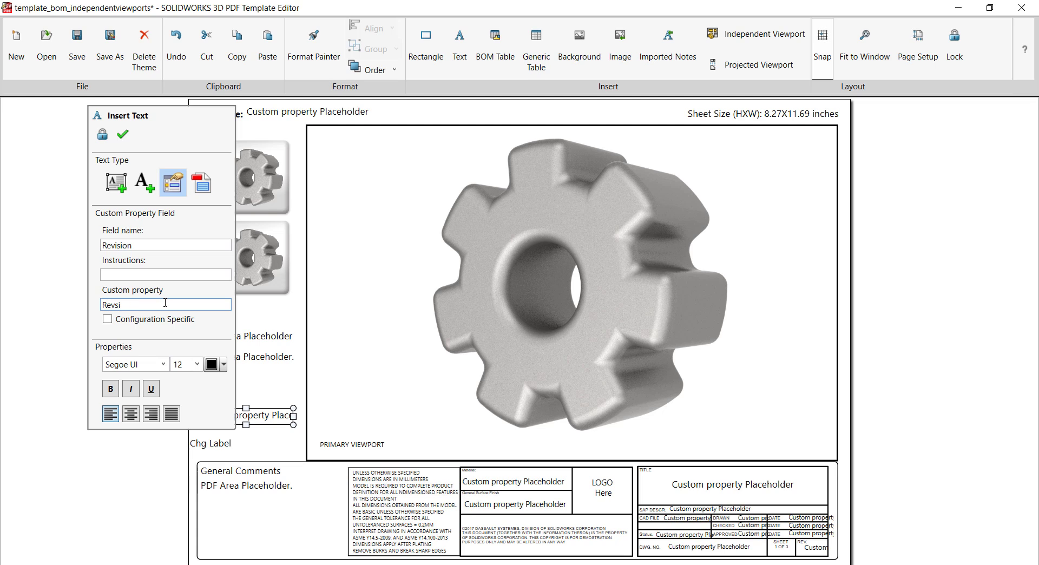
pyautogui.write('Revision')
pyautogui.click(122, 135)
pyautogui.click(281, 441)
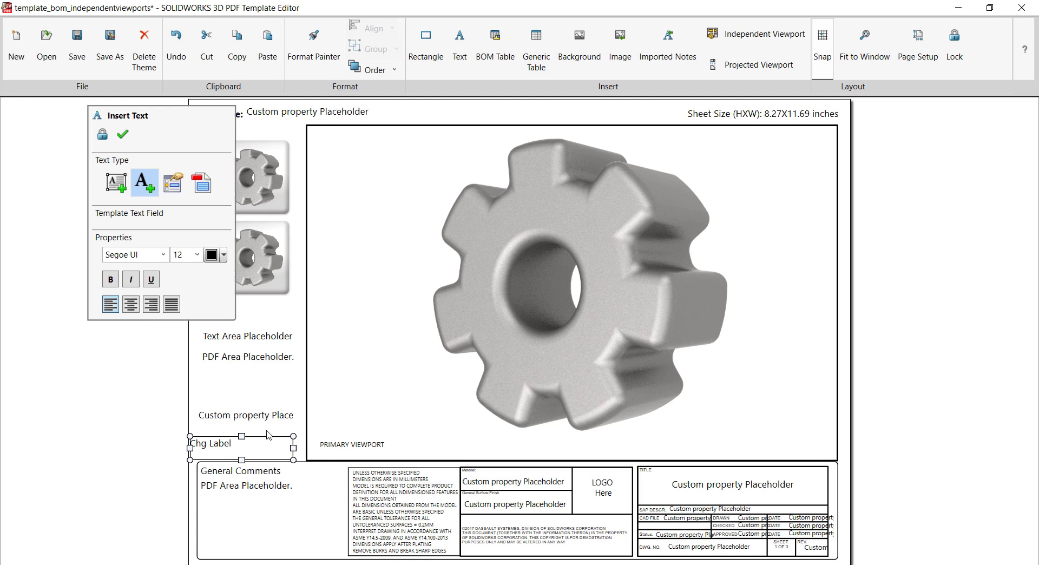
pyautogui.click(261, 392)
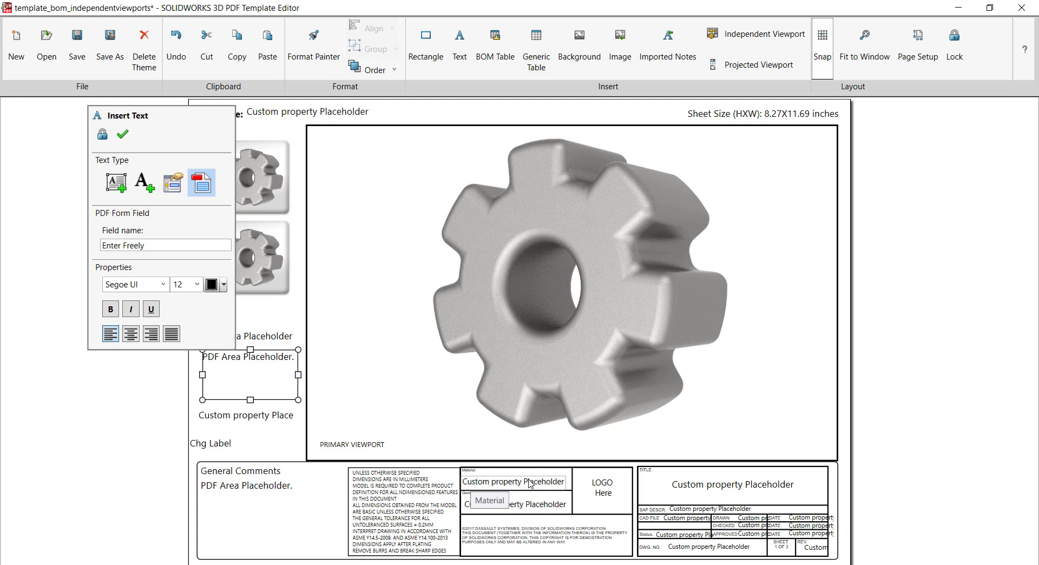
# - Link the Title placeholder in the title block to the custom property "Description"
pyautogui.click(735, 493)
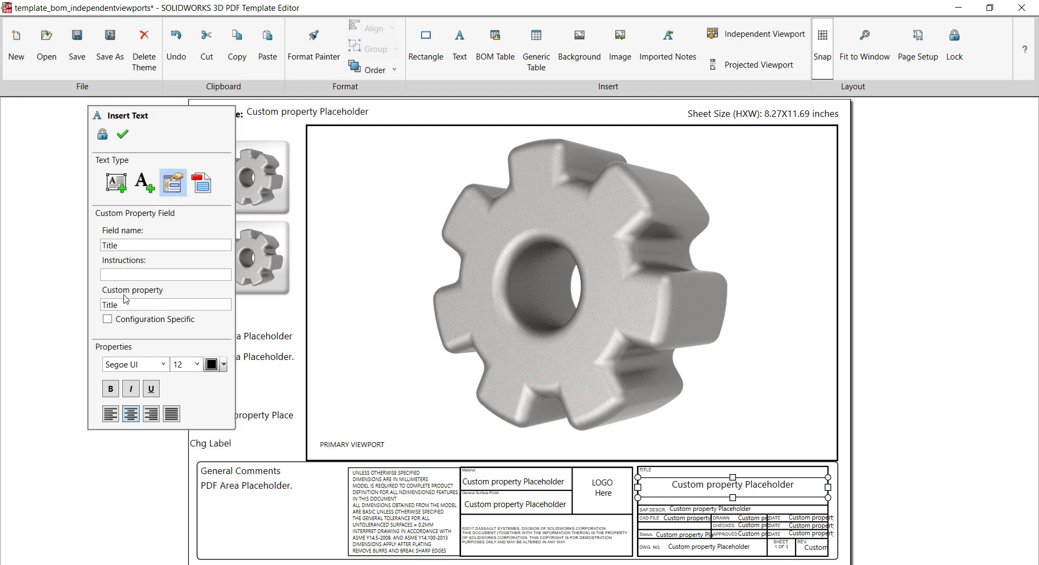
pyautogui.moveTo(162, 303); pyautogui.dragTo(84, 308)
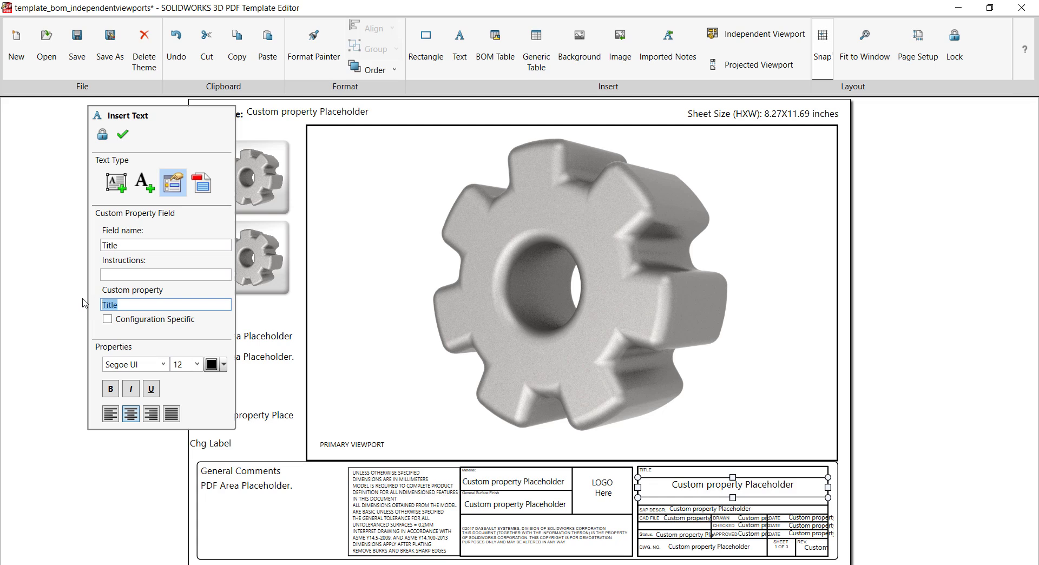
pyautogui.write('Description')
pyautogui.click(123, 134)
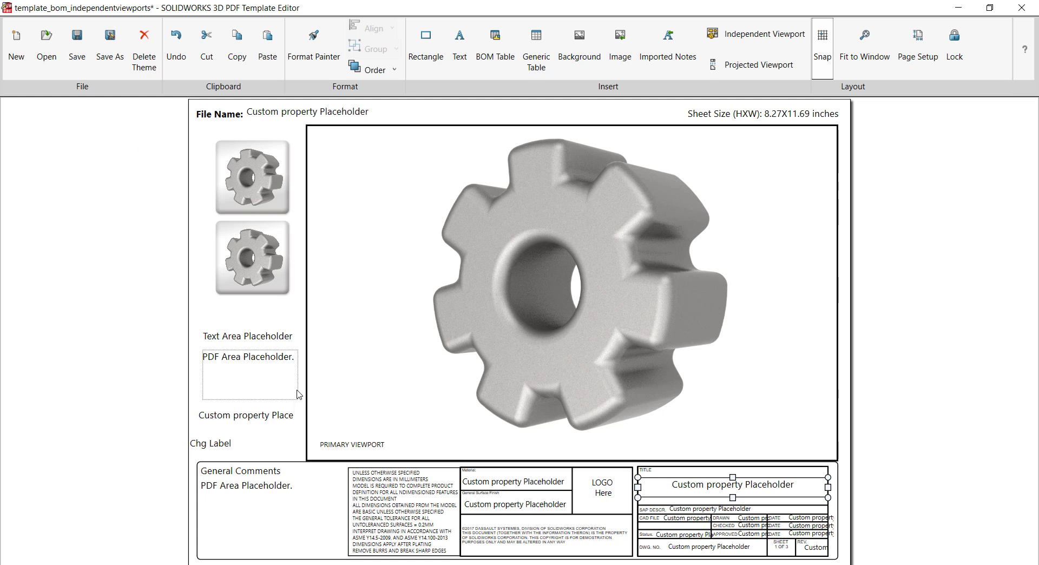
# - Save the template as a new theme named "example 1" in C:\PDF Themes MBD, and close the template editor
pyautogui.click(108, 49)
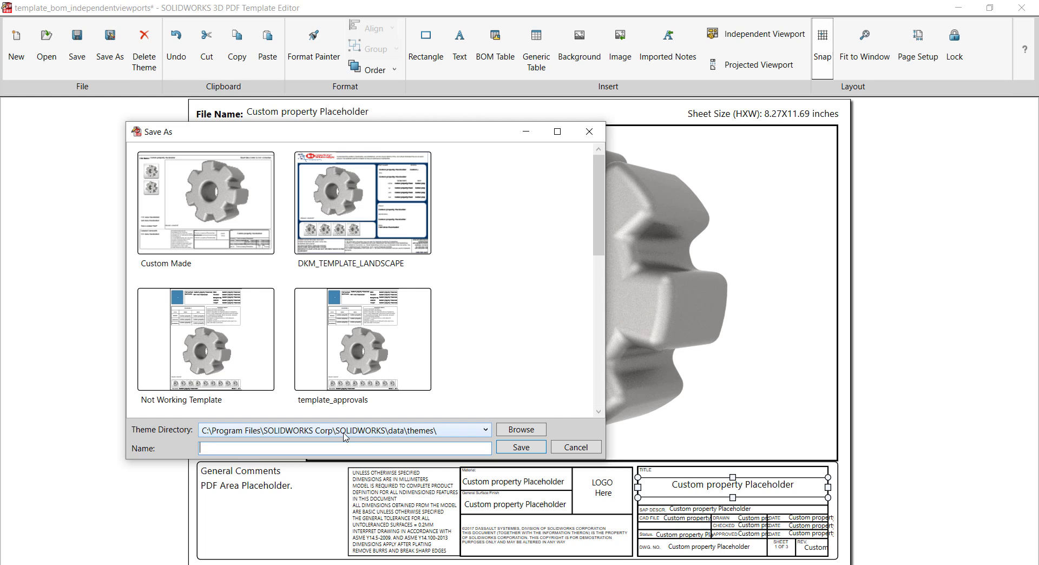
pyautogui.click(513, 429)
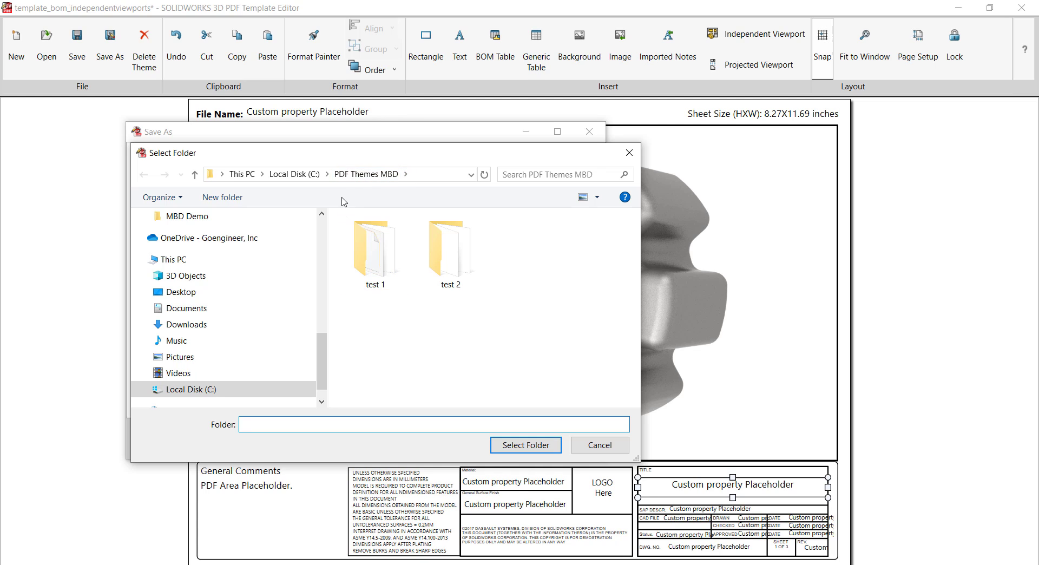
pyautogui.click(349, 176)
pyautogui.click(525, 445)
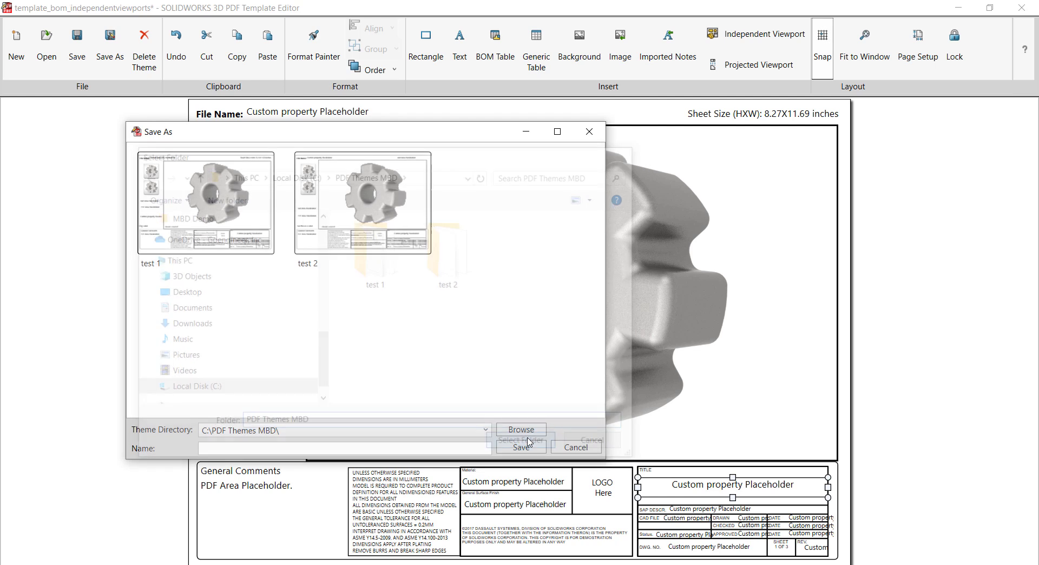
pyautogui.click(227, 449)
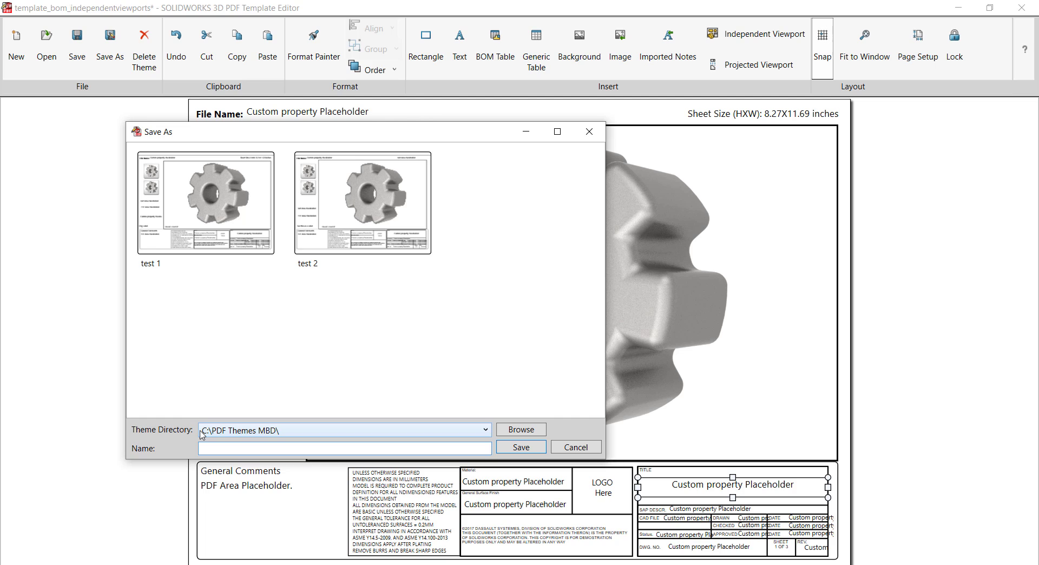
pyautogui.write('example 1')
pyautogui.click(521, 446)
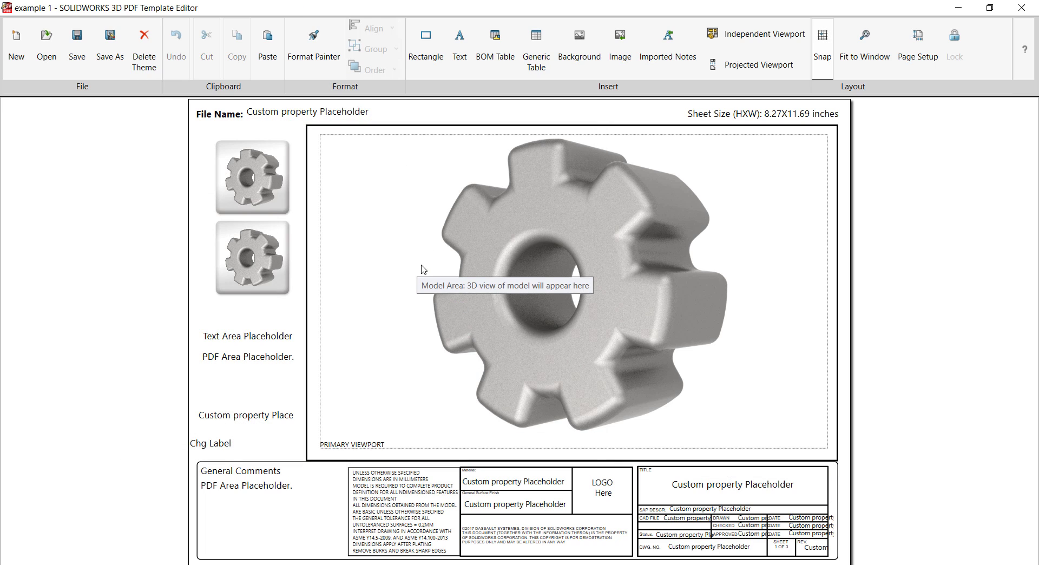
pyautogui.click(1022, 8)
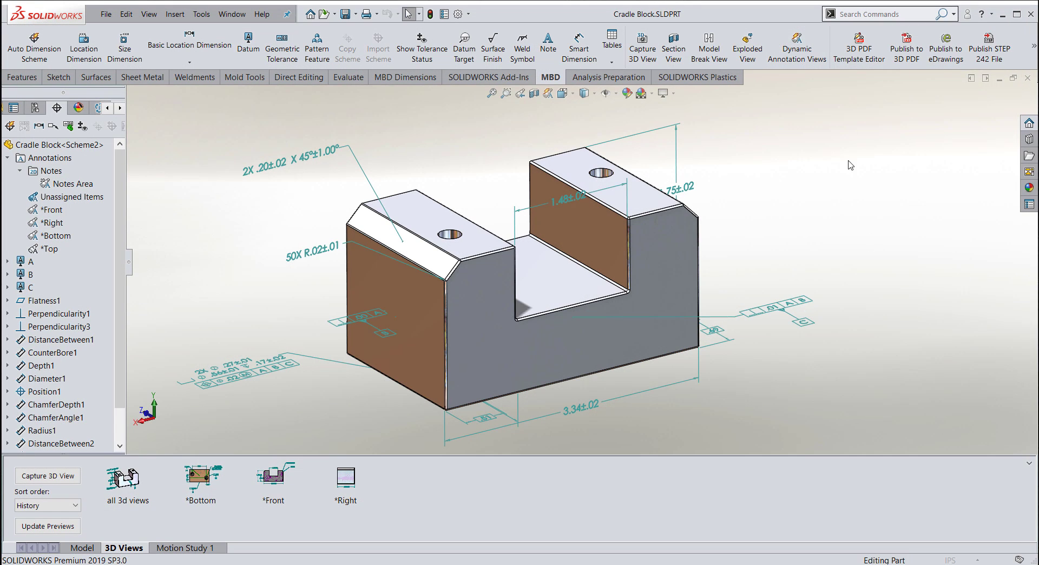
# - Start publishing the Cradle Block to 3D PDF and replace the current template with "example 1"
pyautogui.click(912, 54)
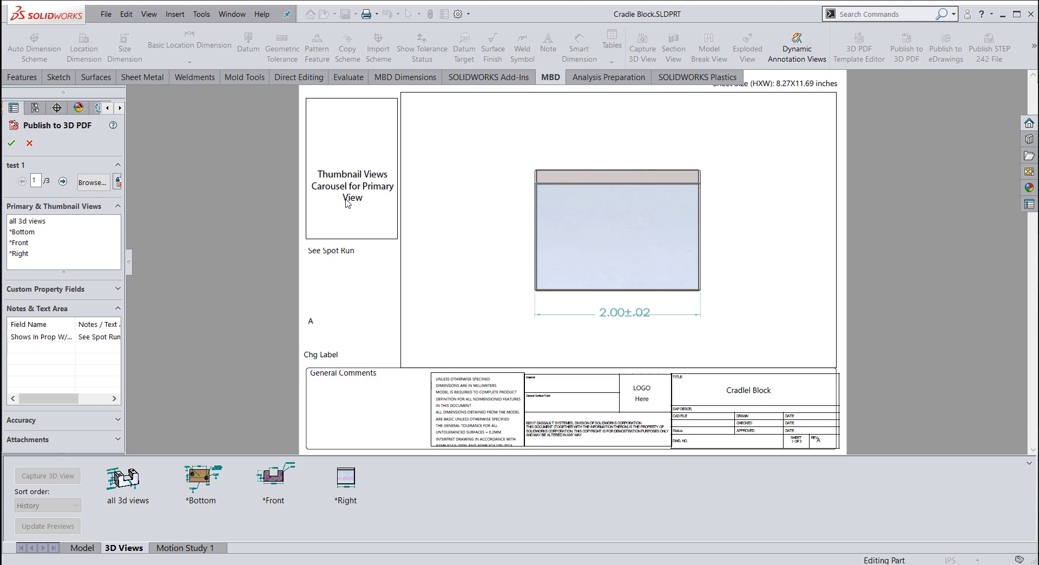
pyautogui.click(90, 183)
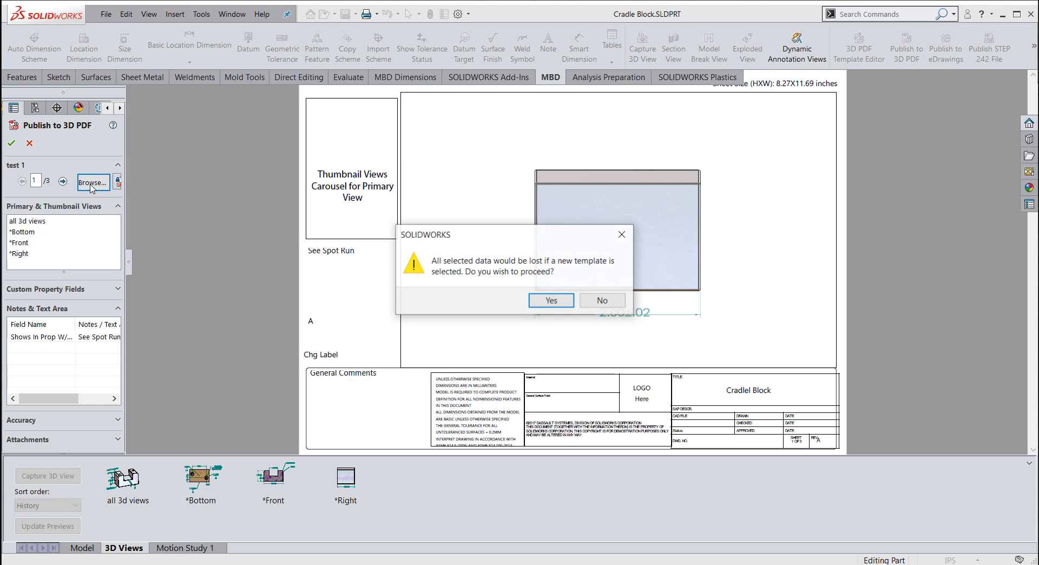
pyautogui.click(543, 303)
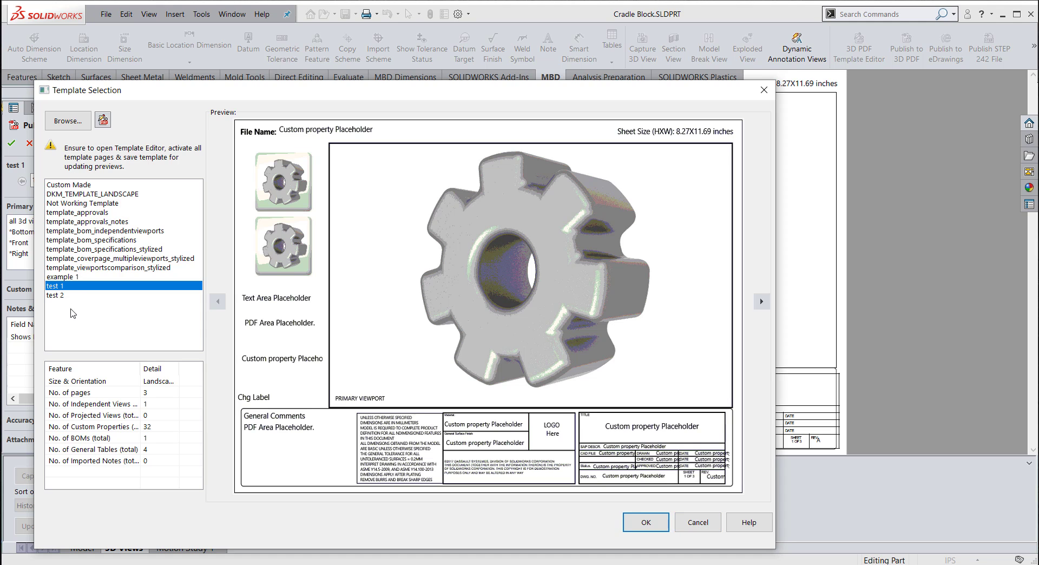
pyautogui.click(66, 277)
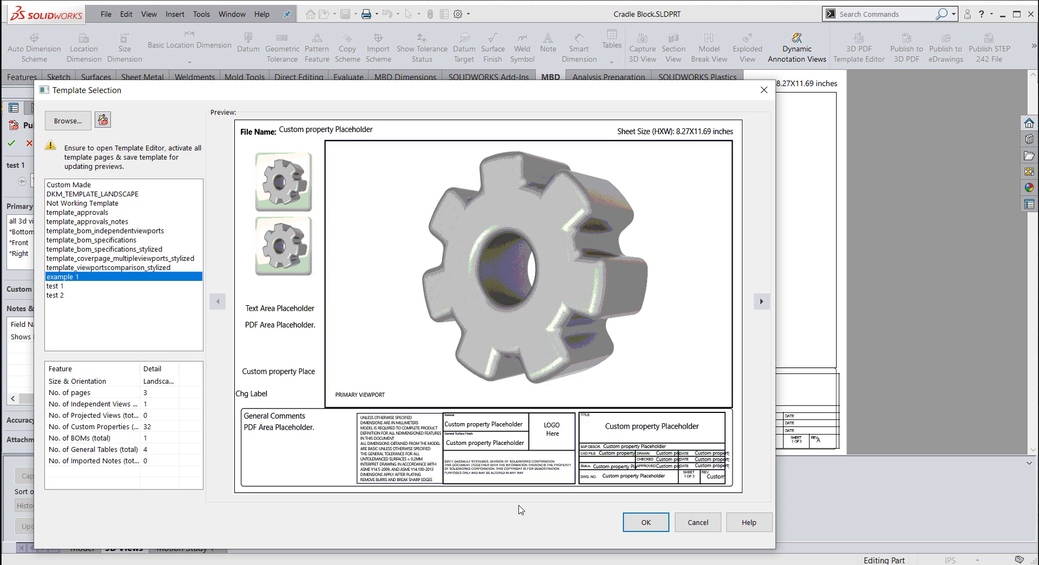
pyautogui.click(646, 522)
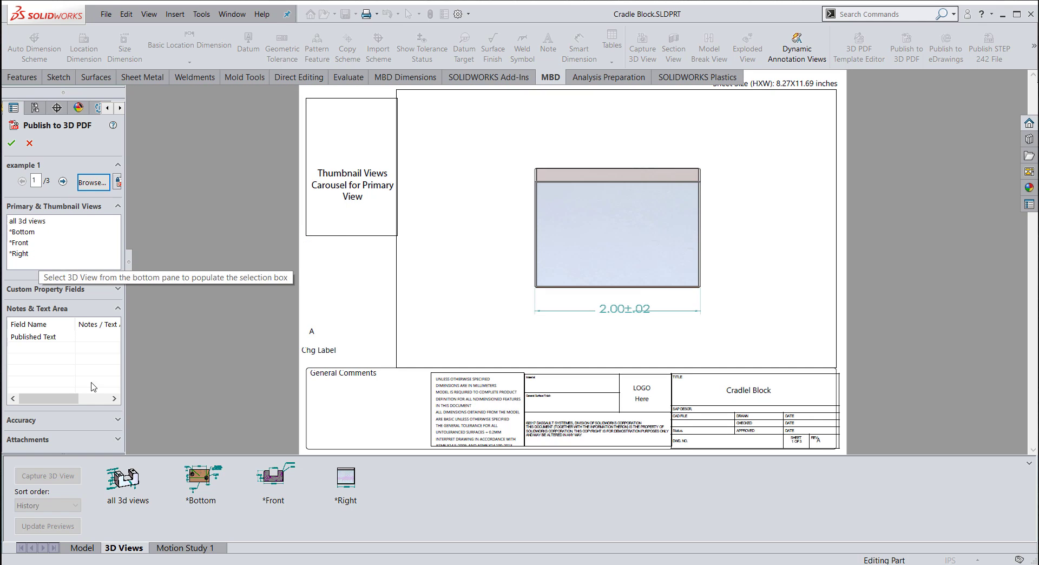
# - Review the custom property fields and set the Published Text field to "Enter Custom Text"
pyautogui.click(119, 291)
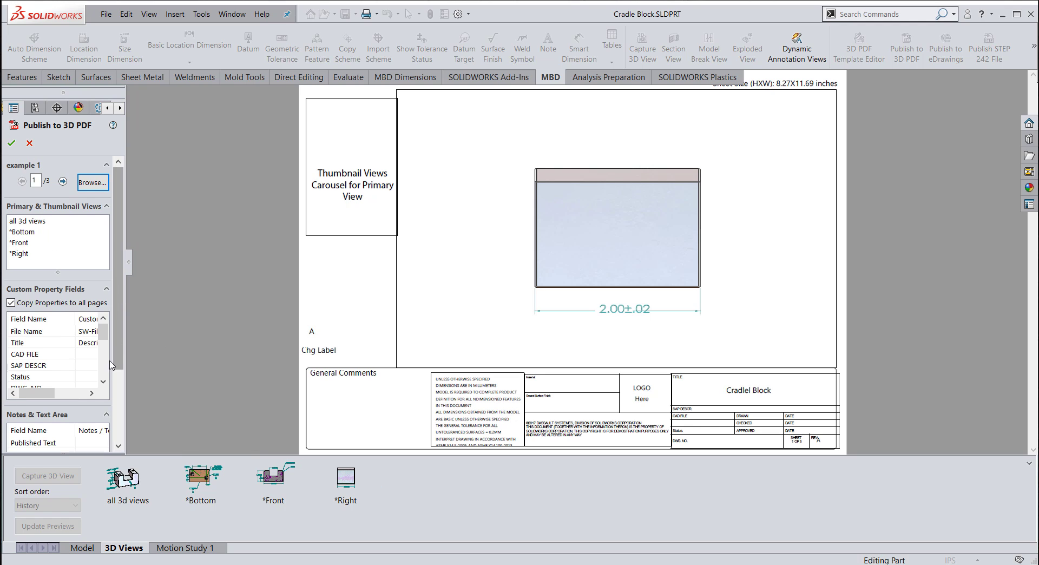
pyautogui.scroll(-1, 110, 364)
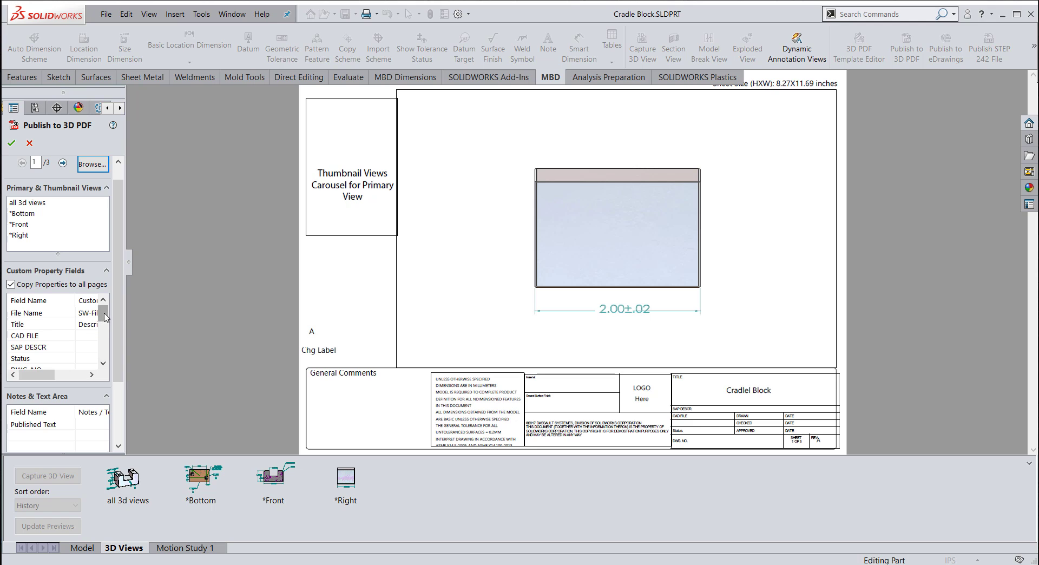
pyautogui.moveTo(104, 317)
pyautogui.mouseDown()
pyautogui.moveTo(115, 347)
pyautogui.moveTo(108, 313)
pyautogui.moveTo(106, 352)
pyautogui.mouseUp()
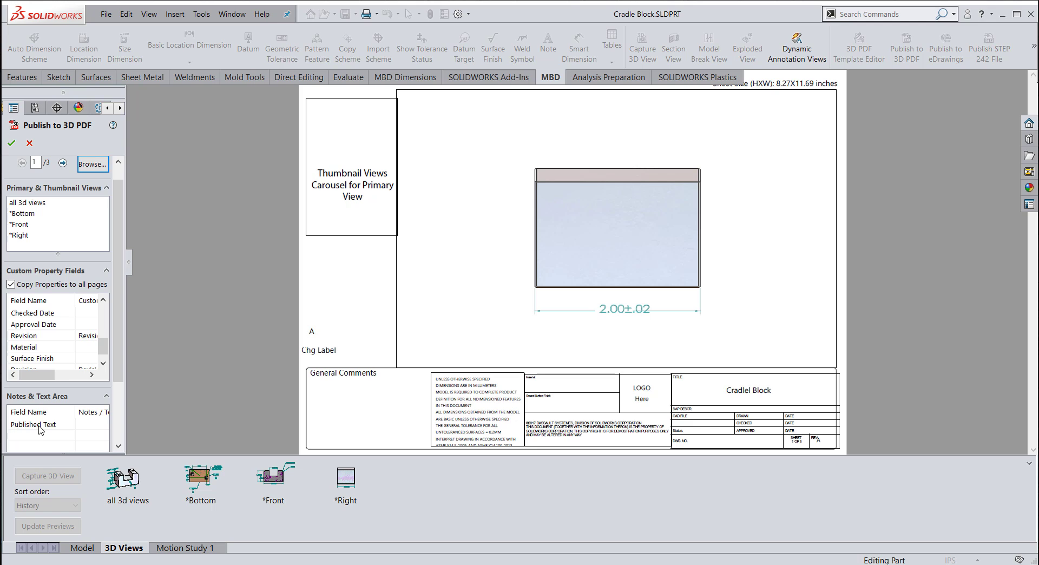
pyautogui.click(99, 426)
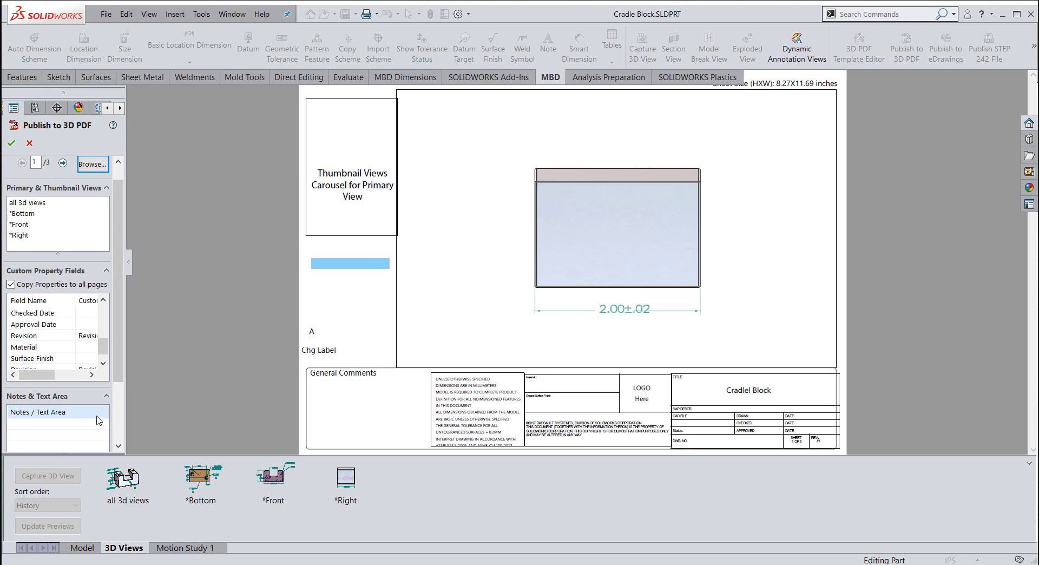
pyautogui.write('Enter Custom Text')
pyautogui.press('Return')
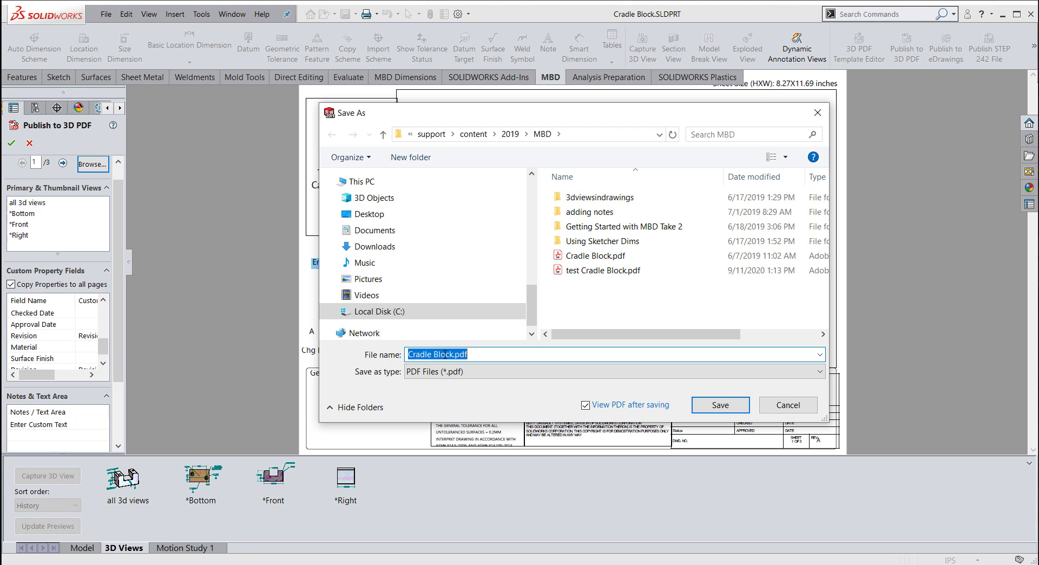
# - Publish the 3D PDF under the file name "example Cradle Block.pdf"
pyautogui.click(407, 355)
pyautogui.write('tex')
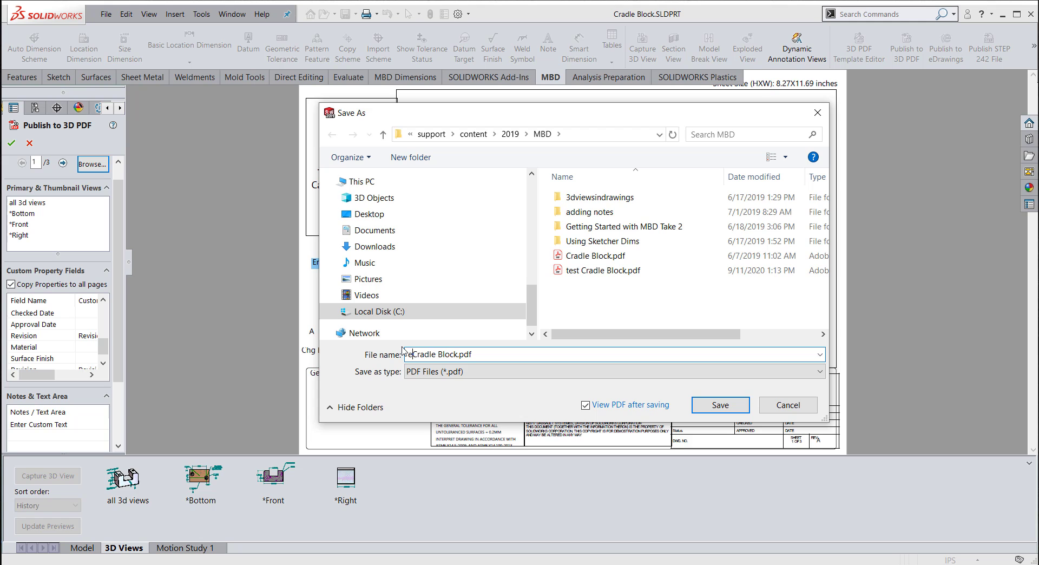
pyautogui.write('ample')
pyautogui.click(716, 405)
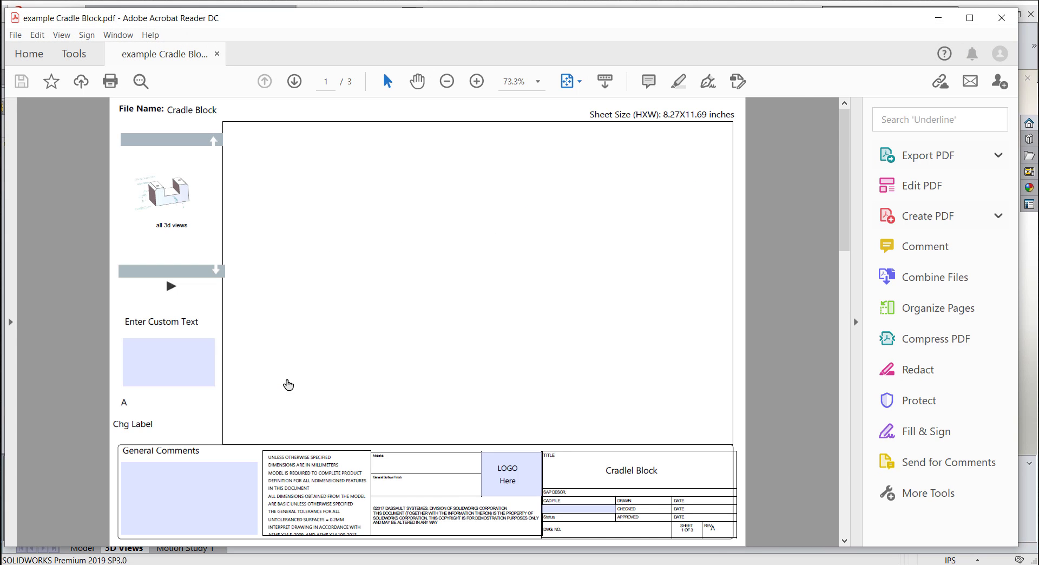
# - Set the published PDF to be trusted always and activate the 3D model in its primary viewport
pyautogui.click(752, 114)
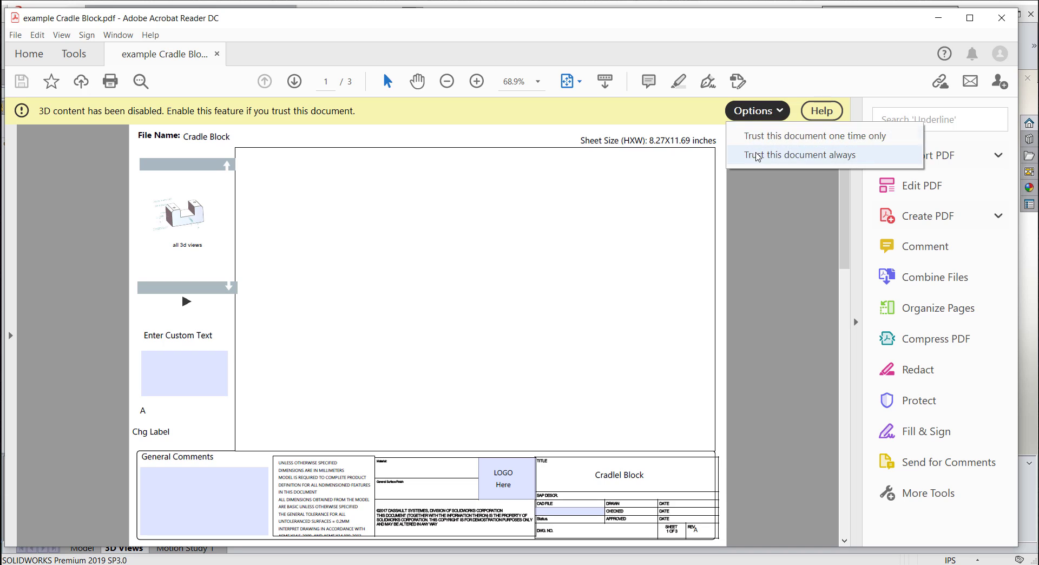
pyautogui.click(759, 154)
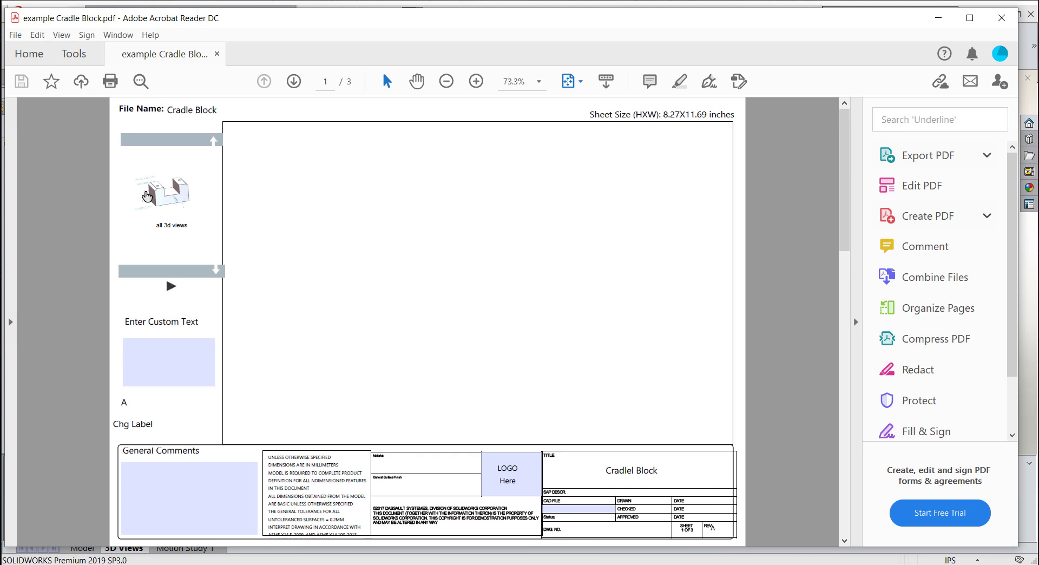
pyautogui.click(367, 251)
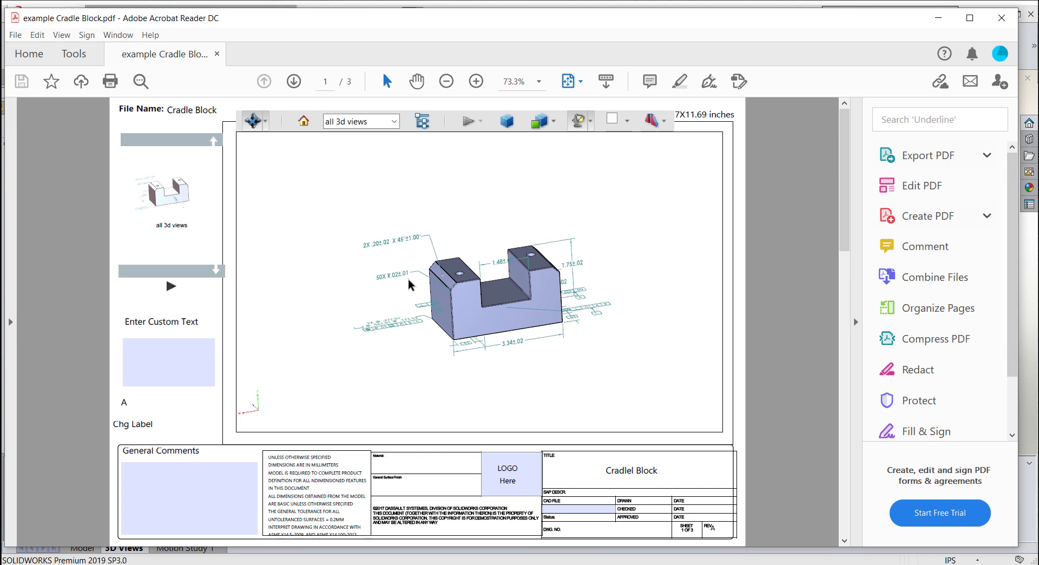
# - Browse the thumbnail carousel, display the *Front view in the primary viewport, and check the custom text below it
pyautogui.click(216, 271)
pyautogui.click(216, 270)
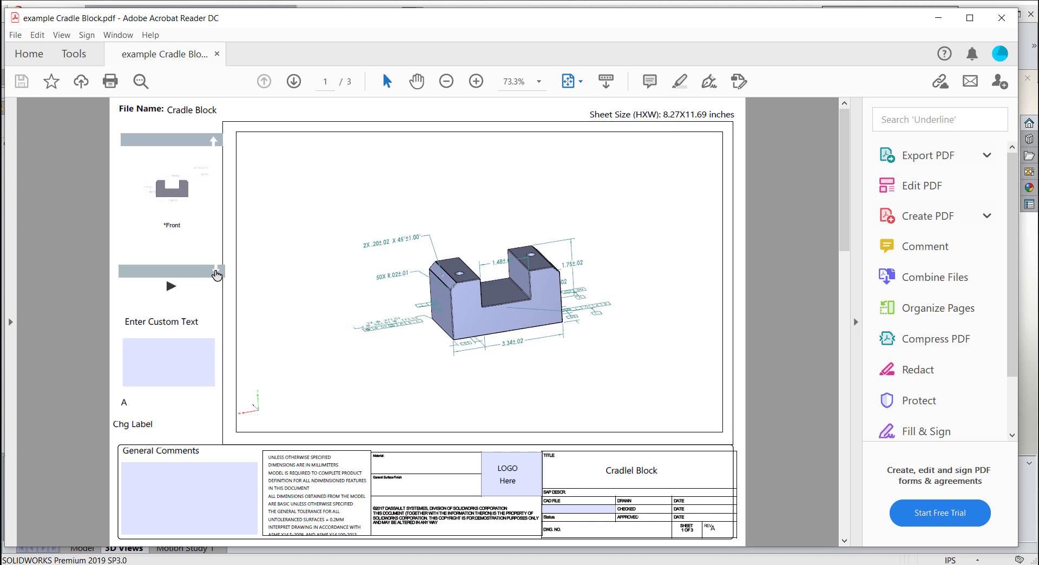
pyautogui.click(216, 270)
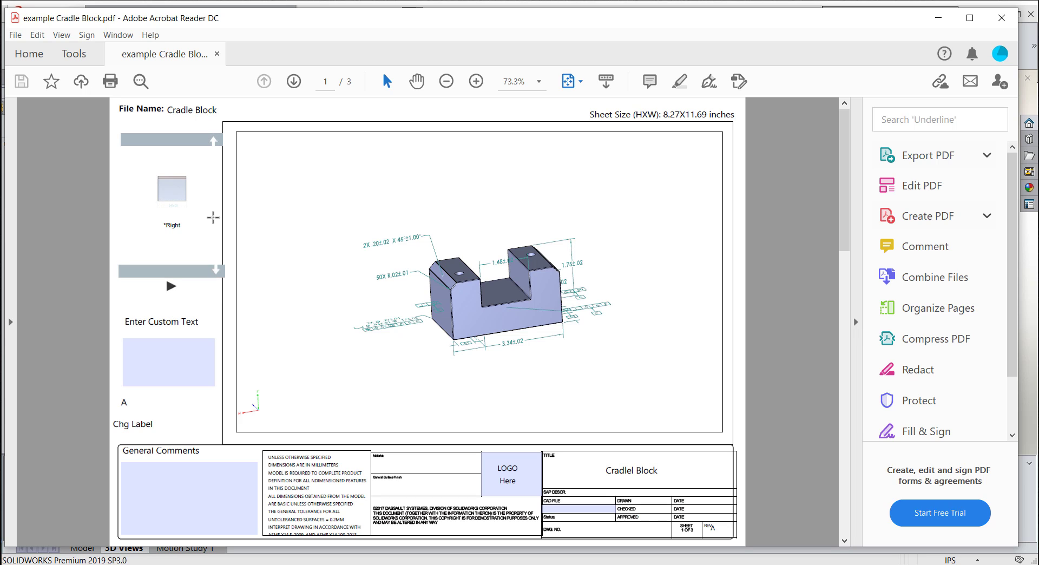
pyautogui.click(215, 141)
pyautogui.click(183, 197)
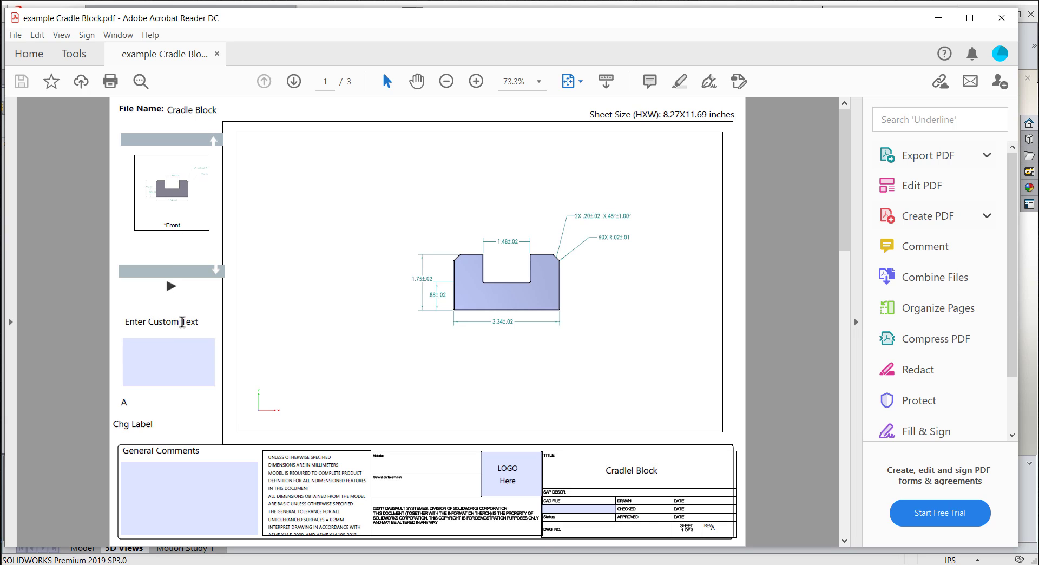
pyautogui.moveTo(198, 322); pyautogui.dragTo(157, 320)
# - Fill the form field below the custom text with "Enter Anything", "ddddd" and "dddd" on separate lines, plus another line of text
pyautogui.click(150, 354)
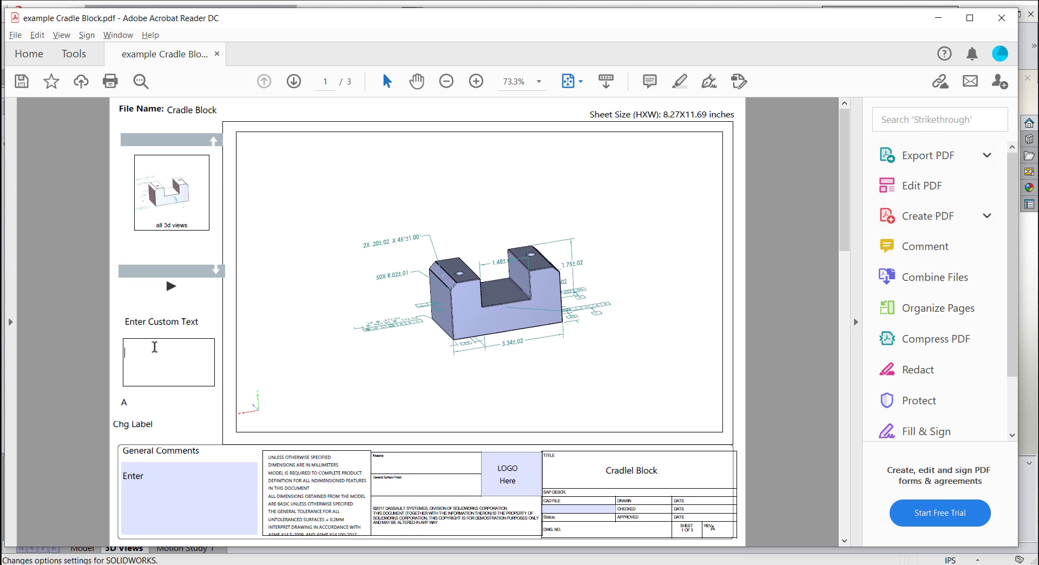
pyautogui.write('Enter Anything')
pyautogui.press('Return')
pyautogui.write('ddddd')
pyautogui.press('Return')
pyautogui.write('ddd')
pyautogui.press('Return')
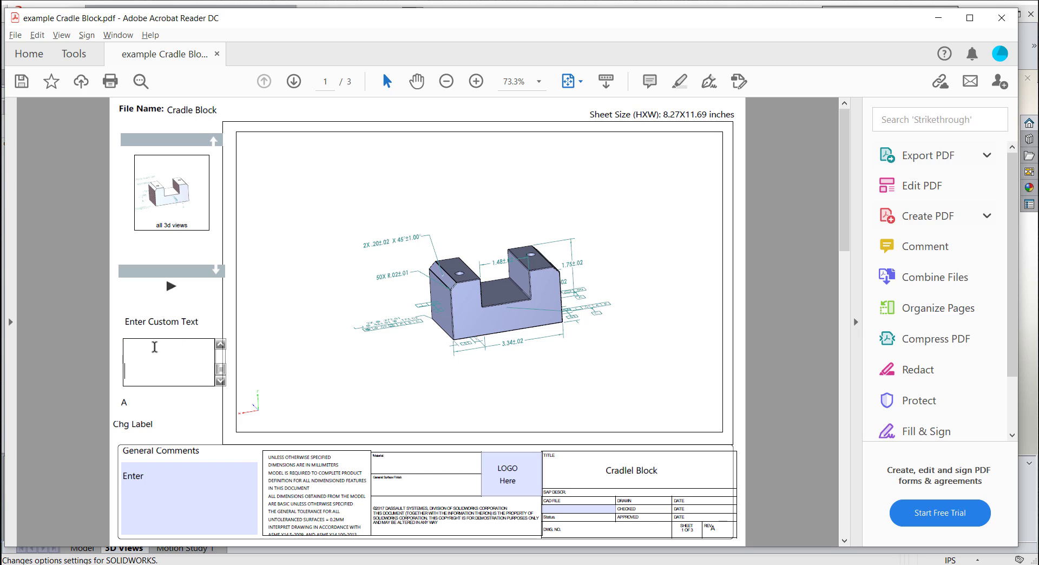
pyautogui.write('d')
pyautogui.click(283, 371)
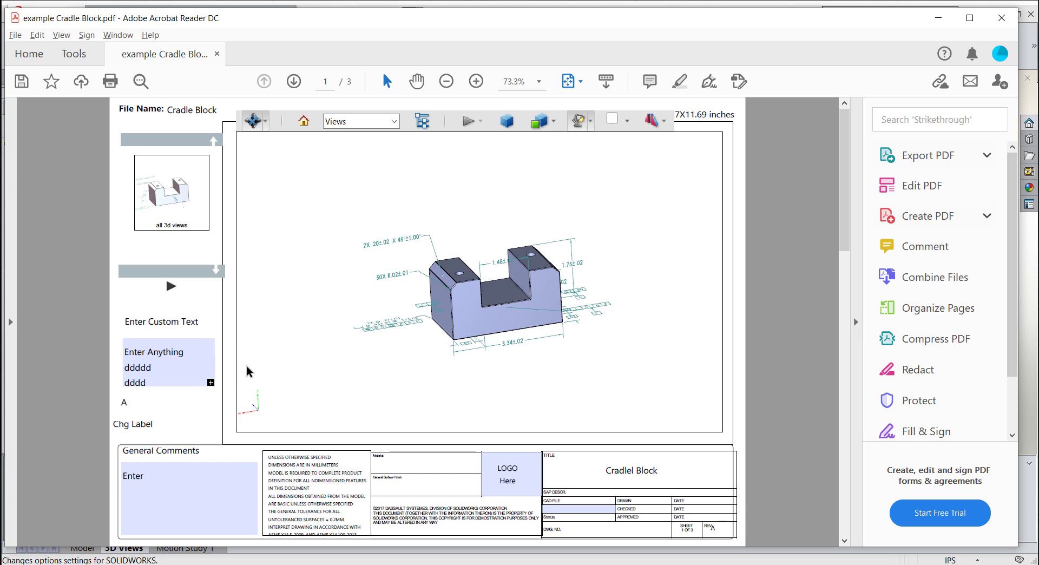
# - Examine how the filled form field handles overflowing text, and check the revision value, "Chg Label" and General Comments field
pyautogui.click(212, 384)
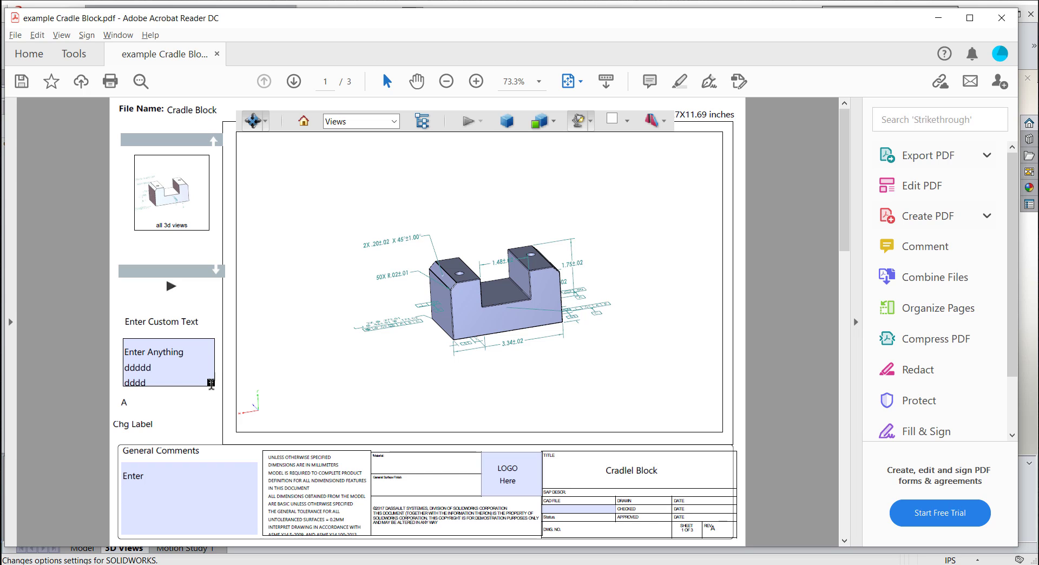
pyautogui.click(211, 382)
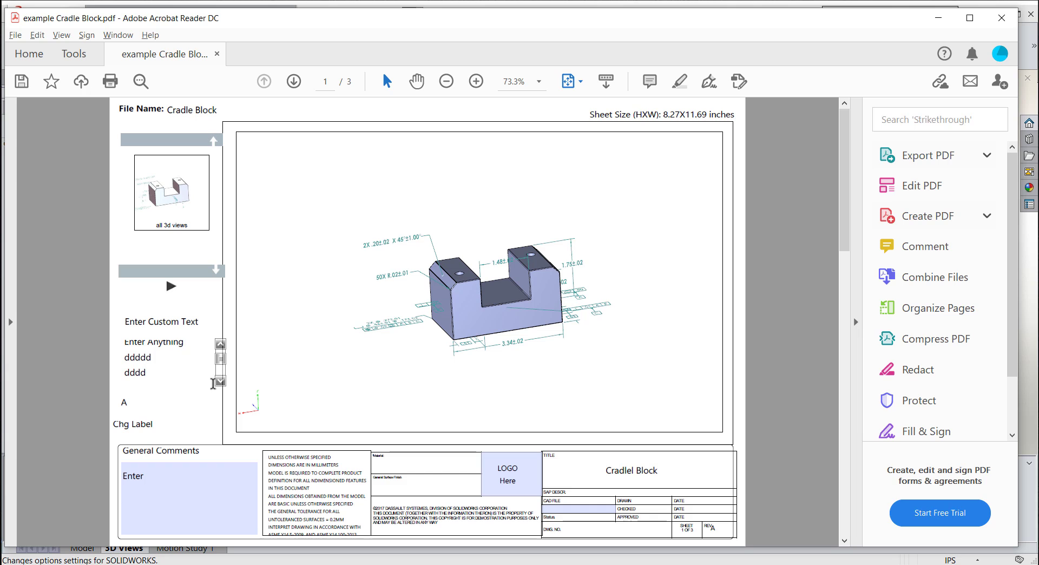
pyautogui.click(164, 359)
pyautogui.click(273, 362)
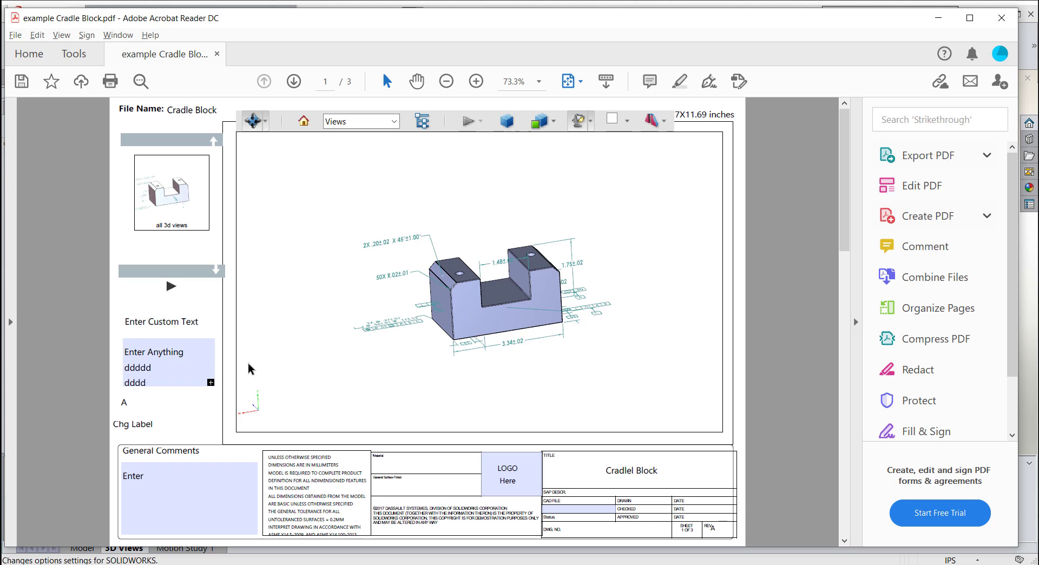
pyautogui.click(132, 400)
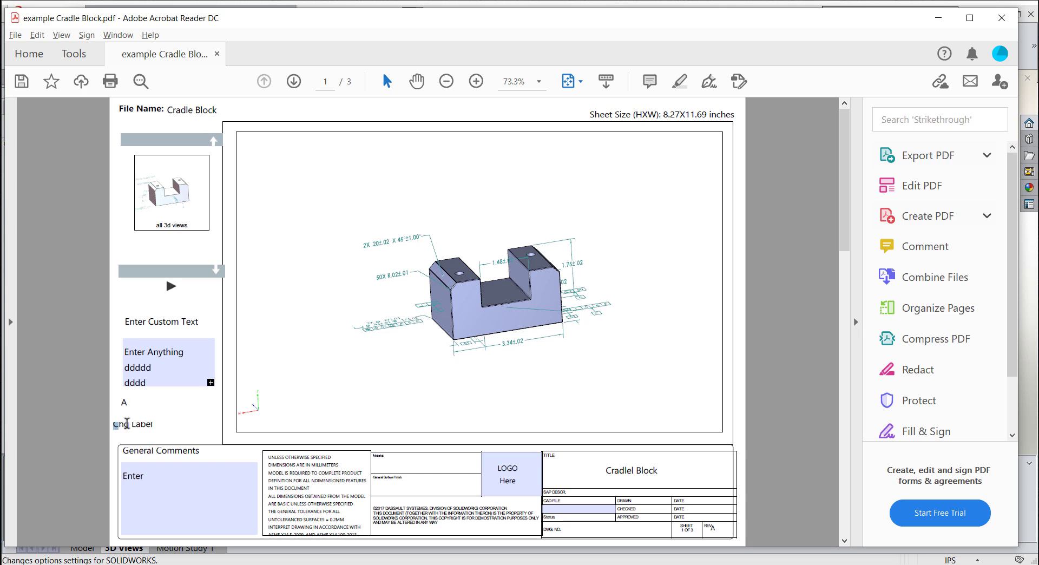
pyautogui.click(155, 426)
pyautogui.moveTo(150, 425)
pyautogui.mouseDown()
pyautogui.moveTo(108, 425)
pyautogui.moveTo(132, 425)
pyautogui.mouseUp()
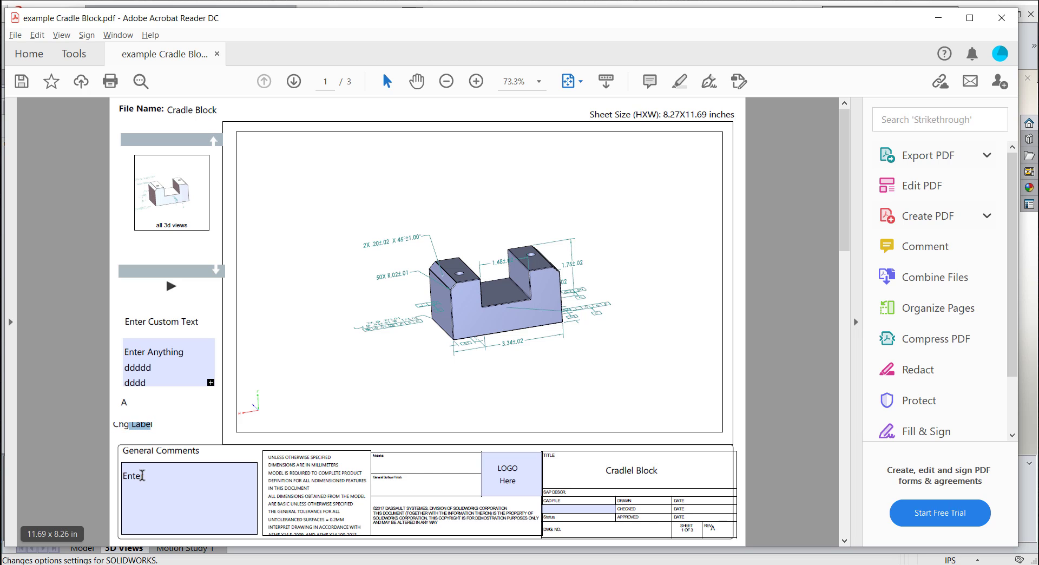
pyautogui.click(178, 481)
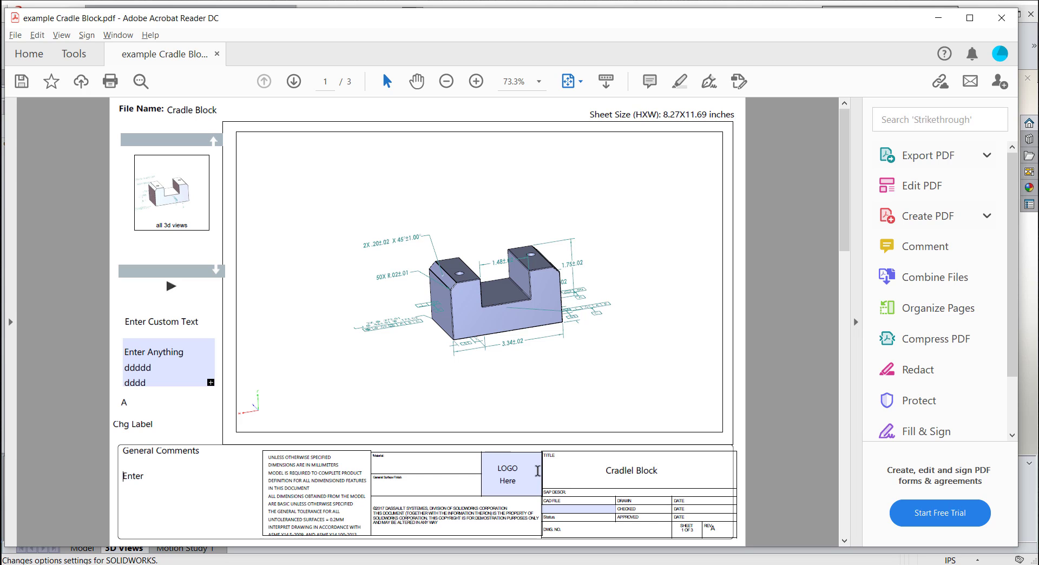
pyautogui.moveTo(372, 429)
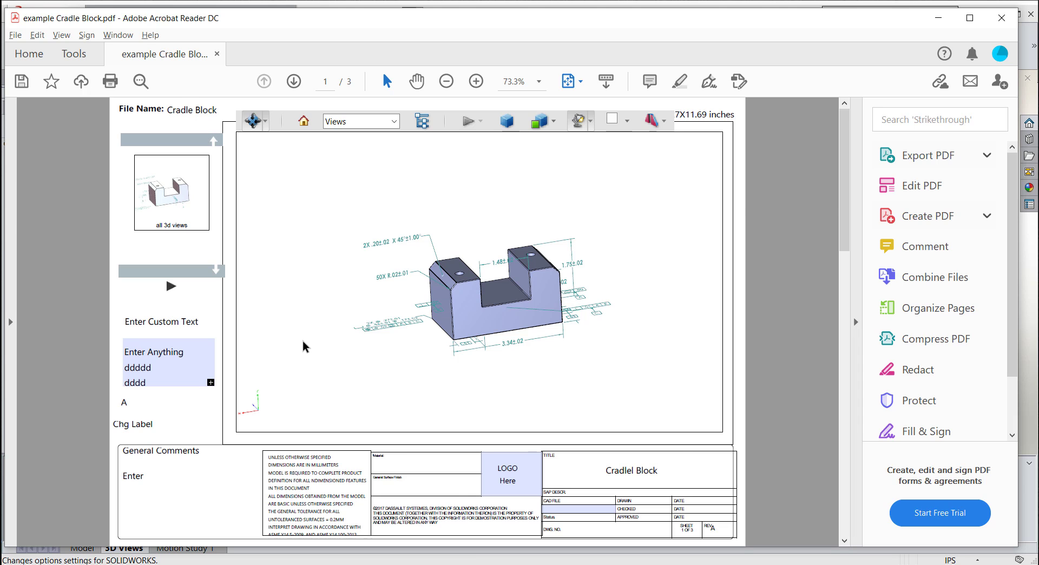
# - Switch back to the Cradle Block part in SOLIDWORKS
pyautogui.hotkey('alt', 'Tab')
pyautogui.hotkey('alt', 'Tab')
pyautogui.hotkey('alt', 'Tab')
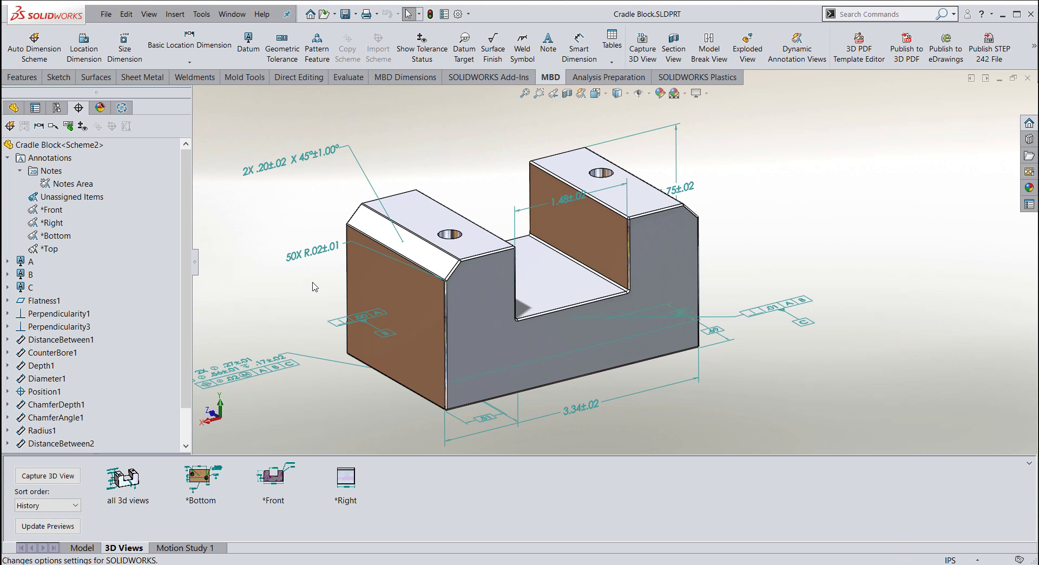
# - Look up the 3D PDF Themes folders in the file locations of the system options and select the SOLIDWORKS data\themes folder
pyautogui.click(458, 15)
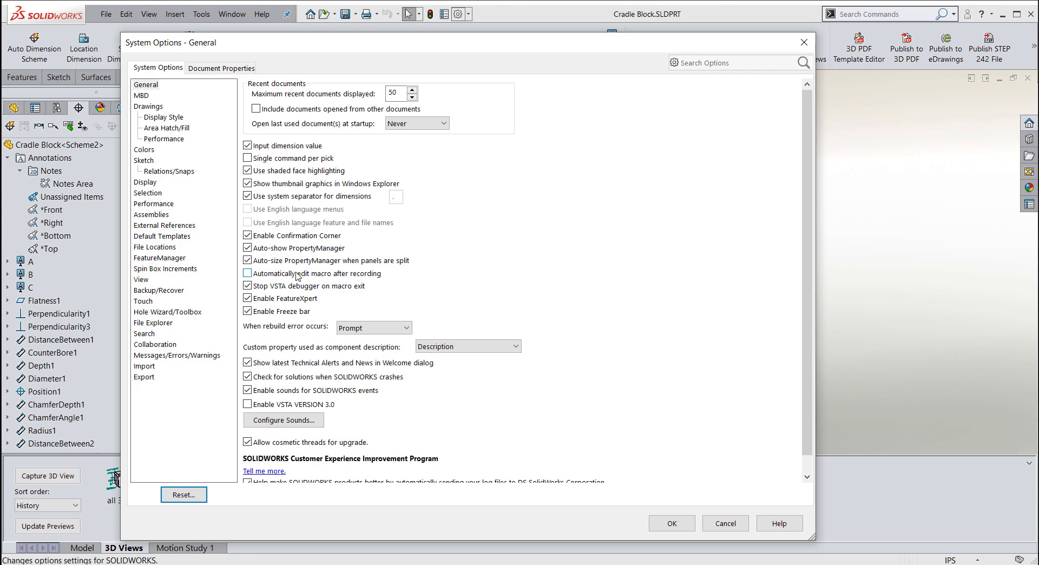
pyautogui.click(169, 249)
pyautogui.click(392, 97)
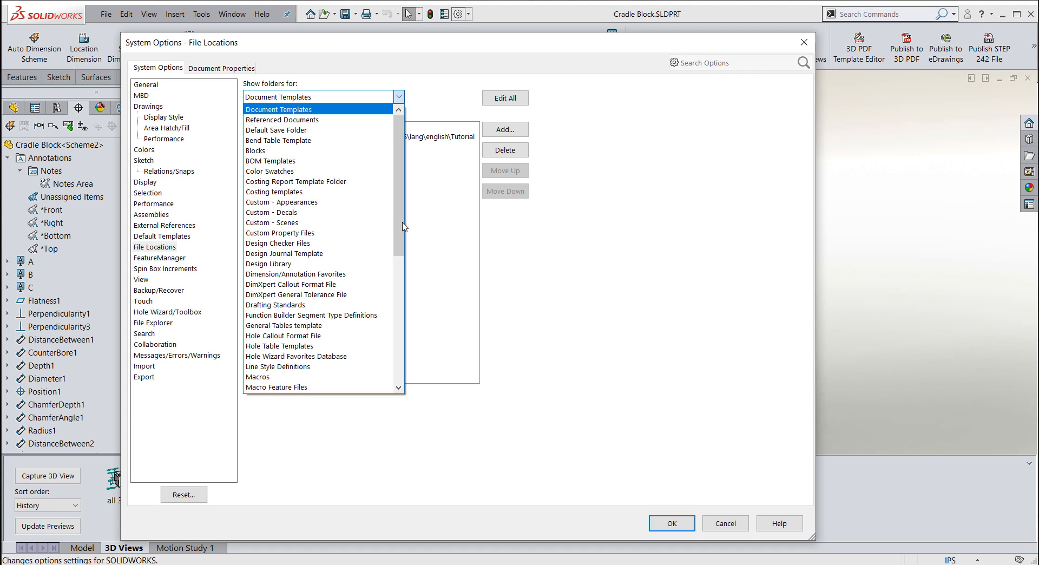
pyautogui.moveTo(402, 227); pyautogui.dragTo(402, 362)
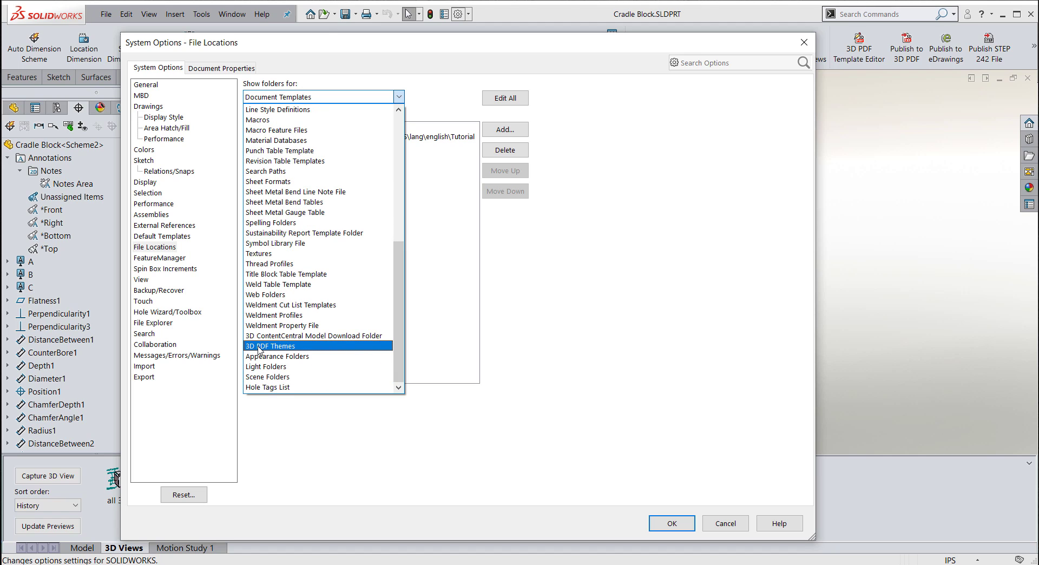
pyautogui.click(260, 347)
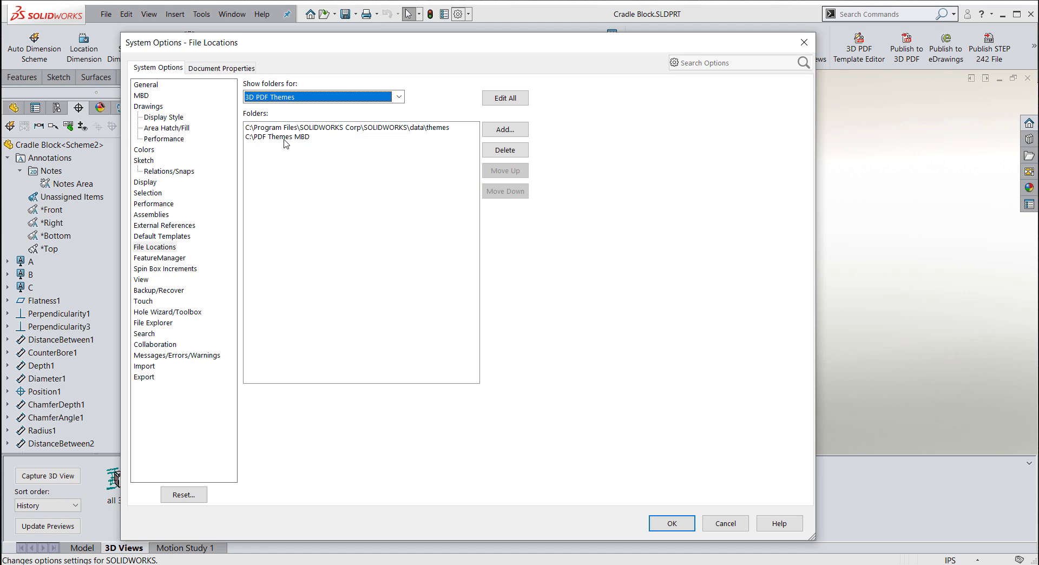
pyautogui.click(393, 128)
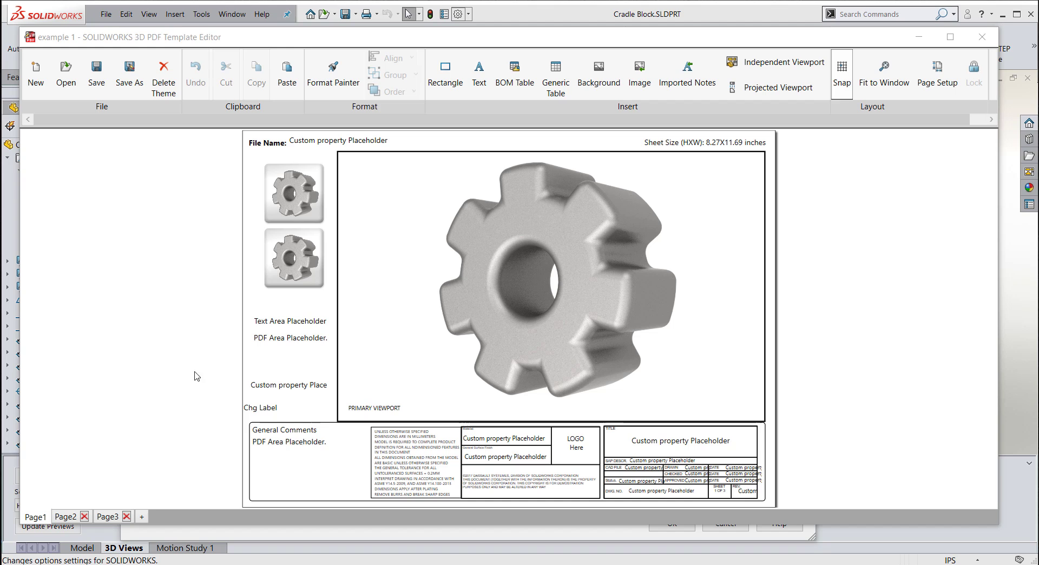
# - Extend the lower edge of the thumbnail carousel on Page1 of the example 1 template slightly towards the text area placeholder
pyautogui.click(264, 323)
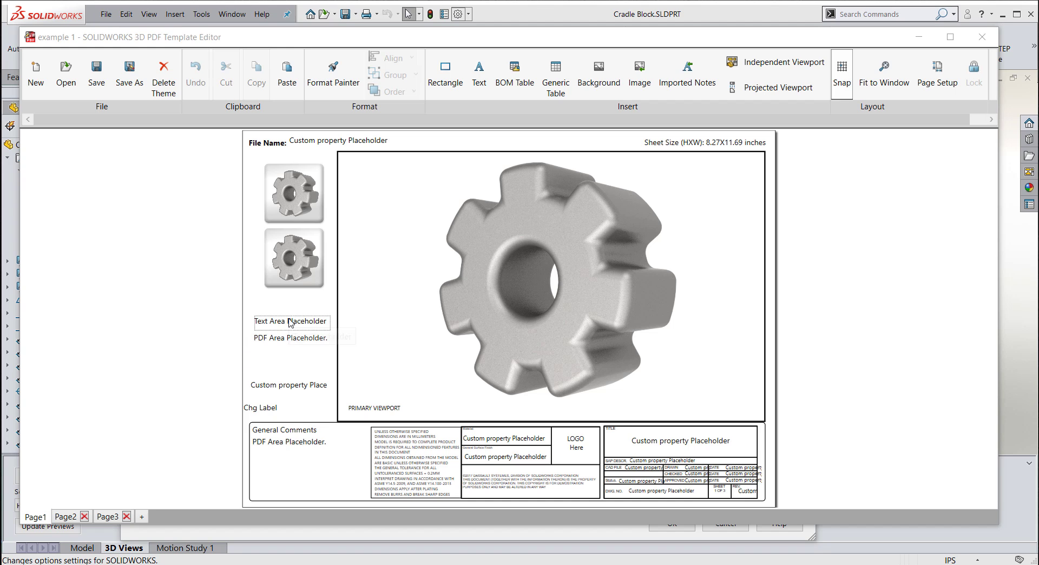
pyautogui.click(307, 289)
pyautogui.moveTo(293, 295)
pyautogui.mouseDown()
pyautogui.moveTo(300, 430)
pyautogui.moveTo(301, 305)
pyautogui.mouseUp()
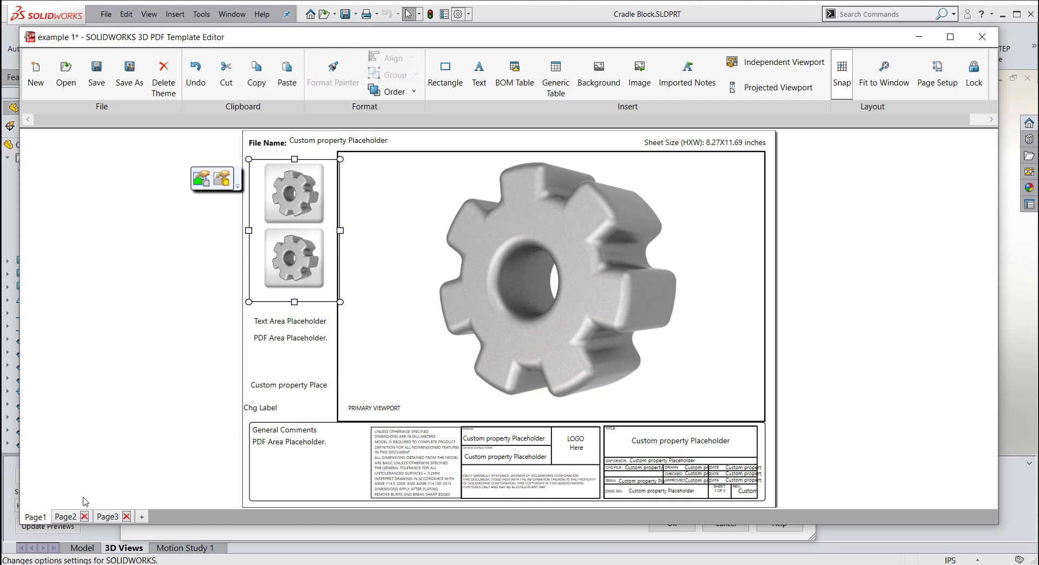
# - Remove Page2, the Bill of Materials page, from the example 1 template
pyautogui.click(67, 517)
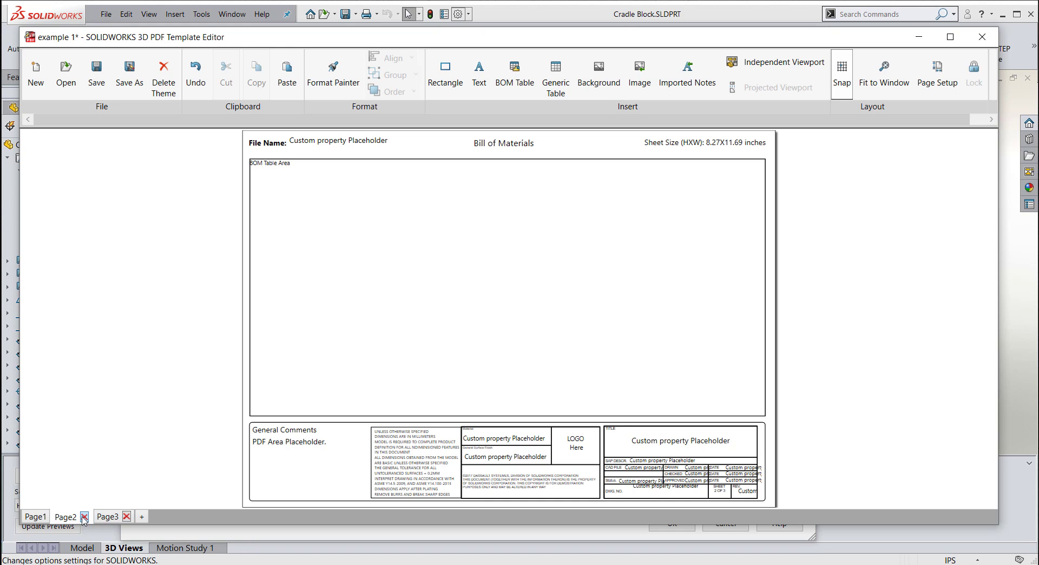
pyautogui.click(84, 517)
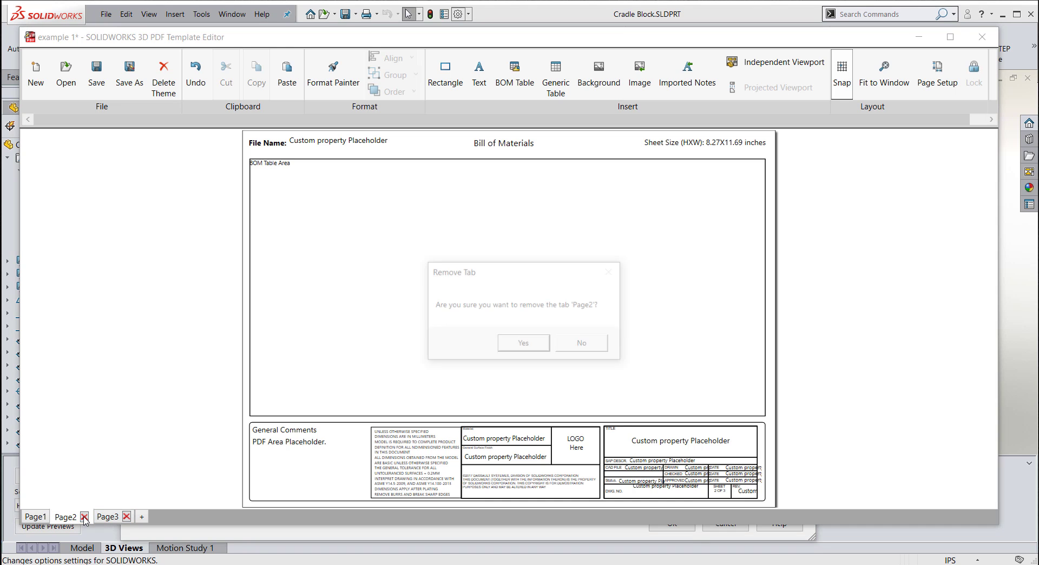
pyautogui.click(518, 346)
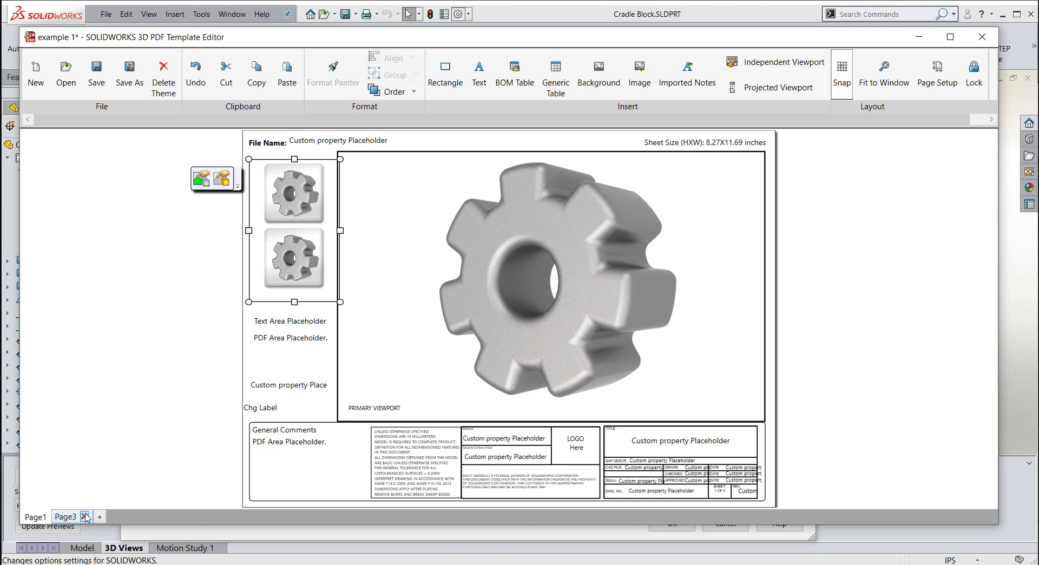